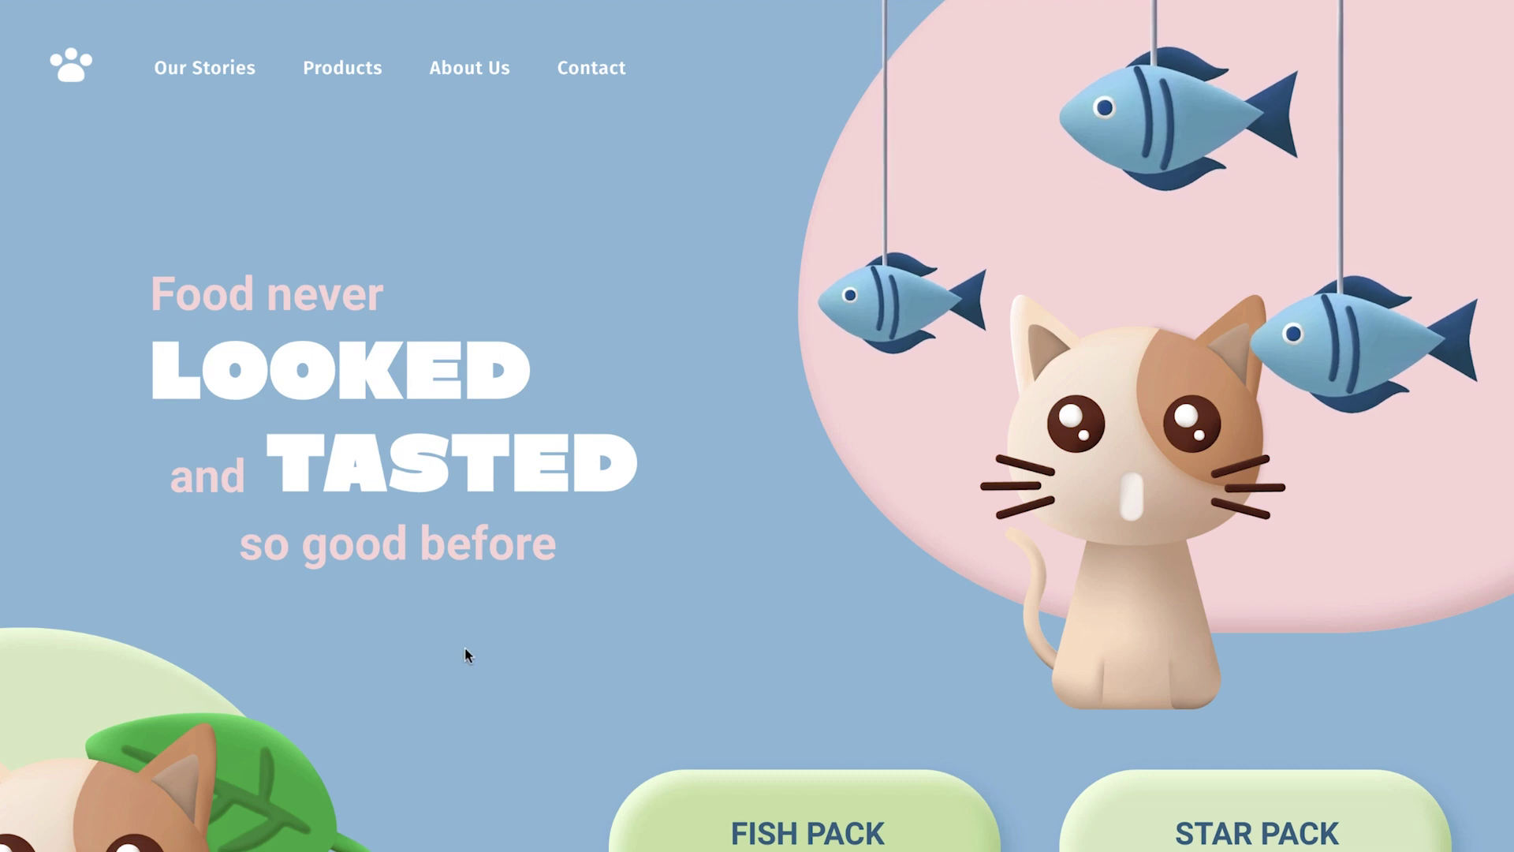
# Scroll through the finished clay cat-food page and the donut site preview.
pyautogui.scroll(-4, 465, 654)
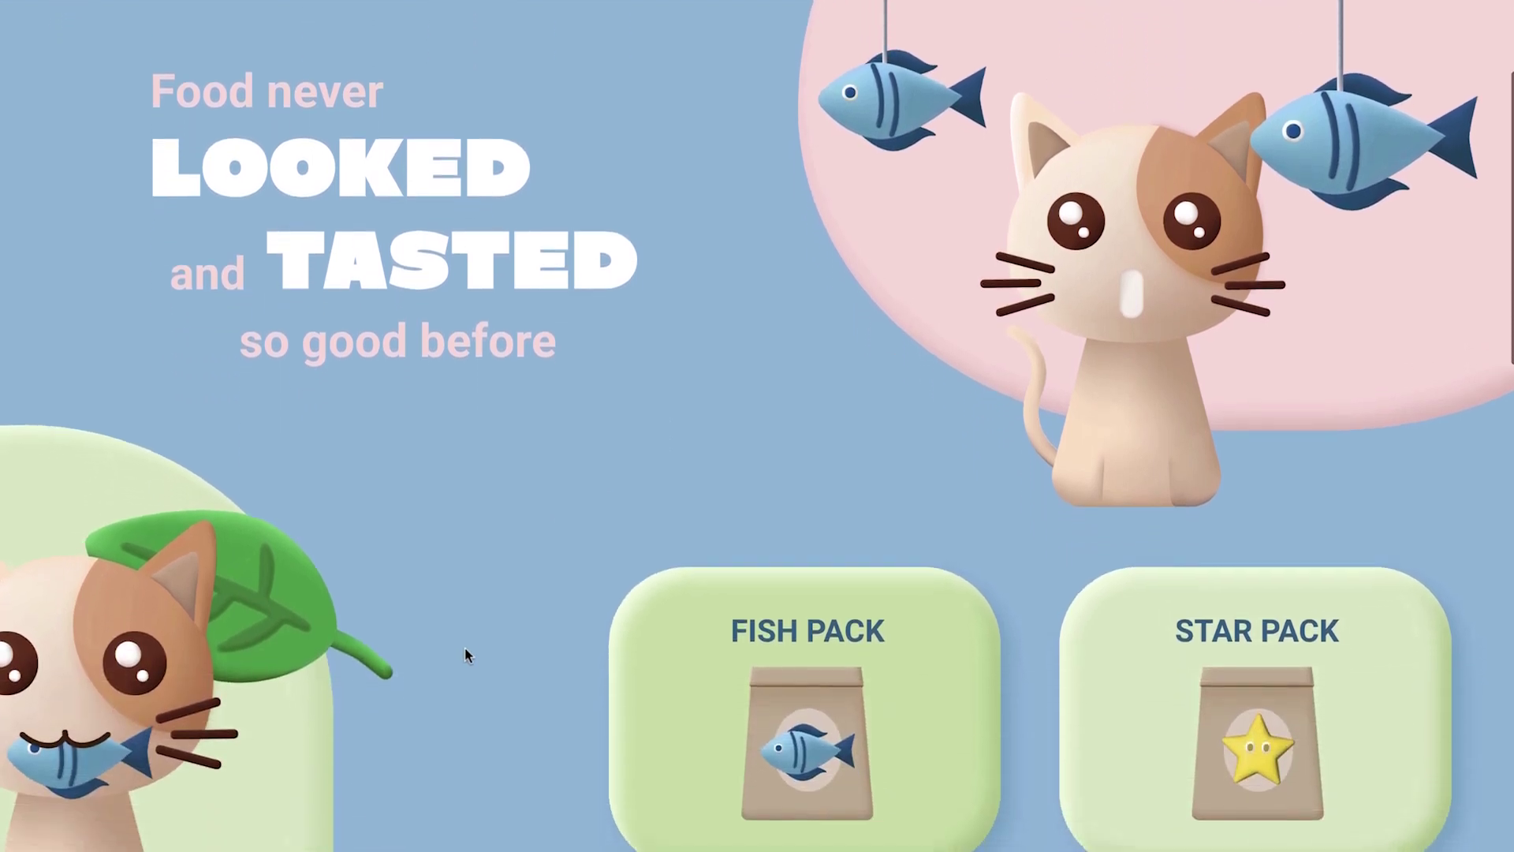
pyautogui.scroll(-5, 465, 654)
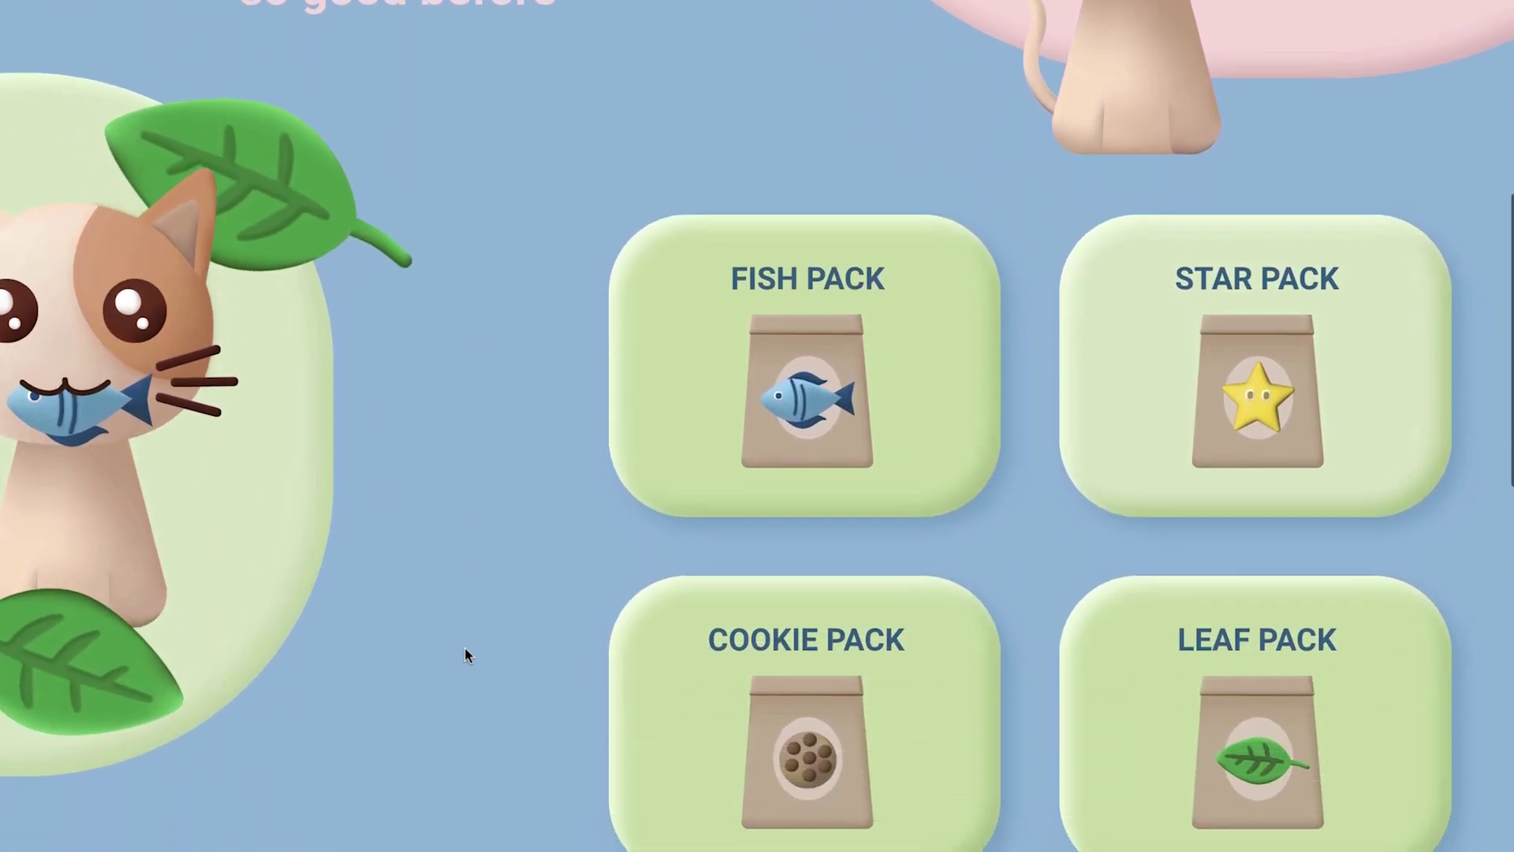
pyautogui.scroll(-5, 465, 655)
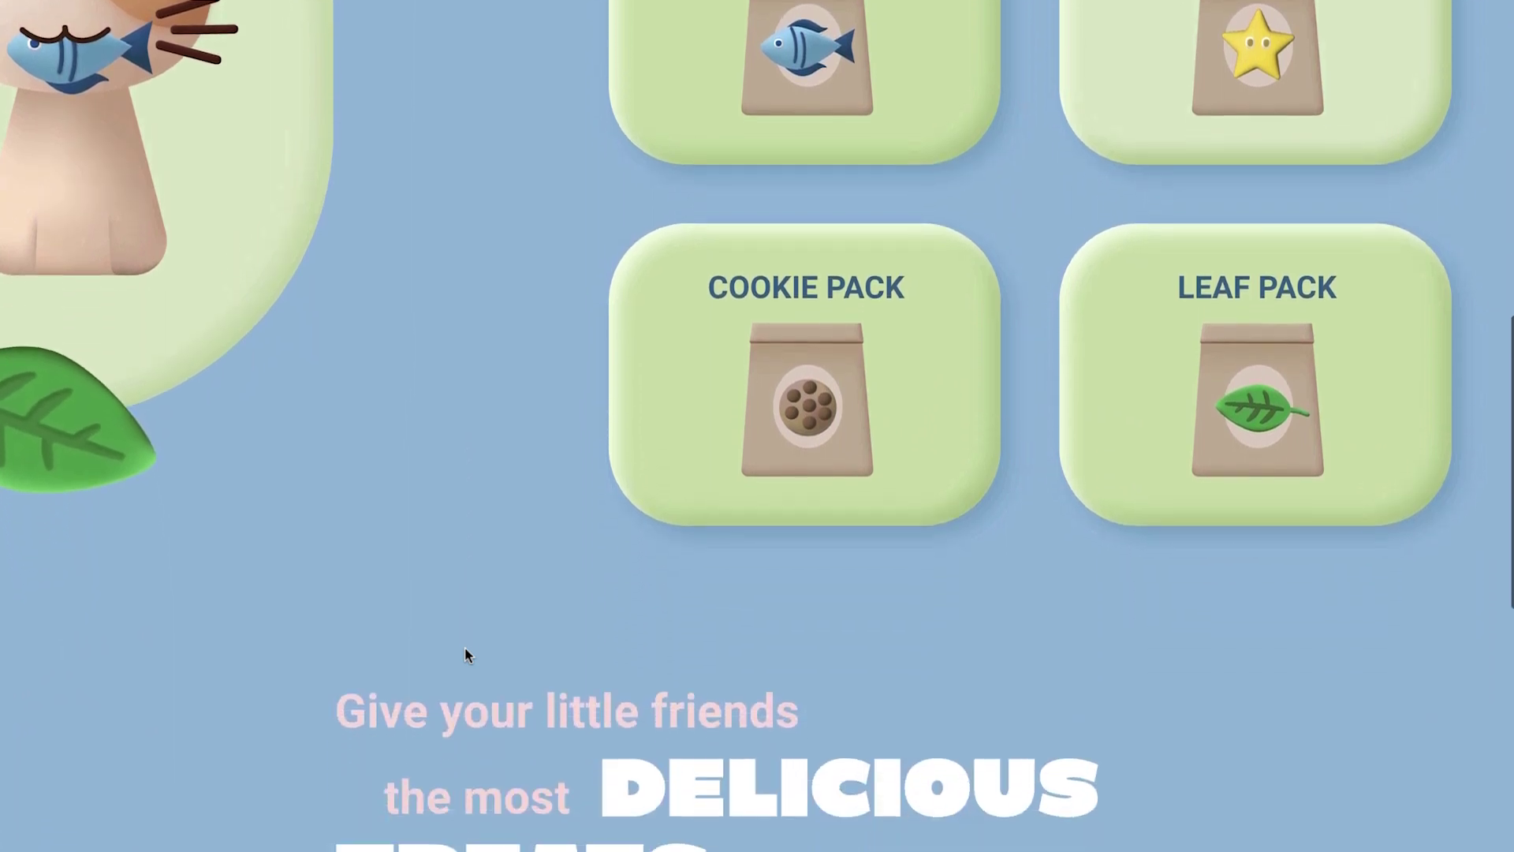
pyautogui.scroll(-5, 465, 655)
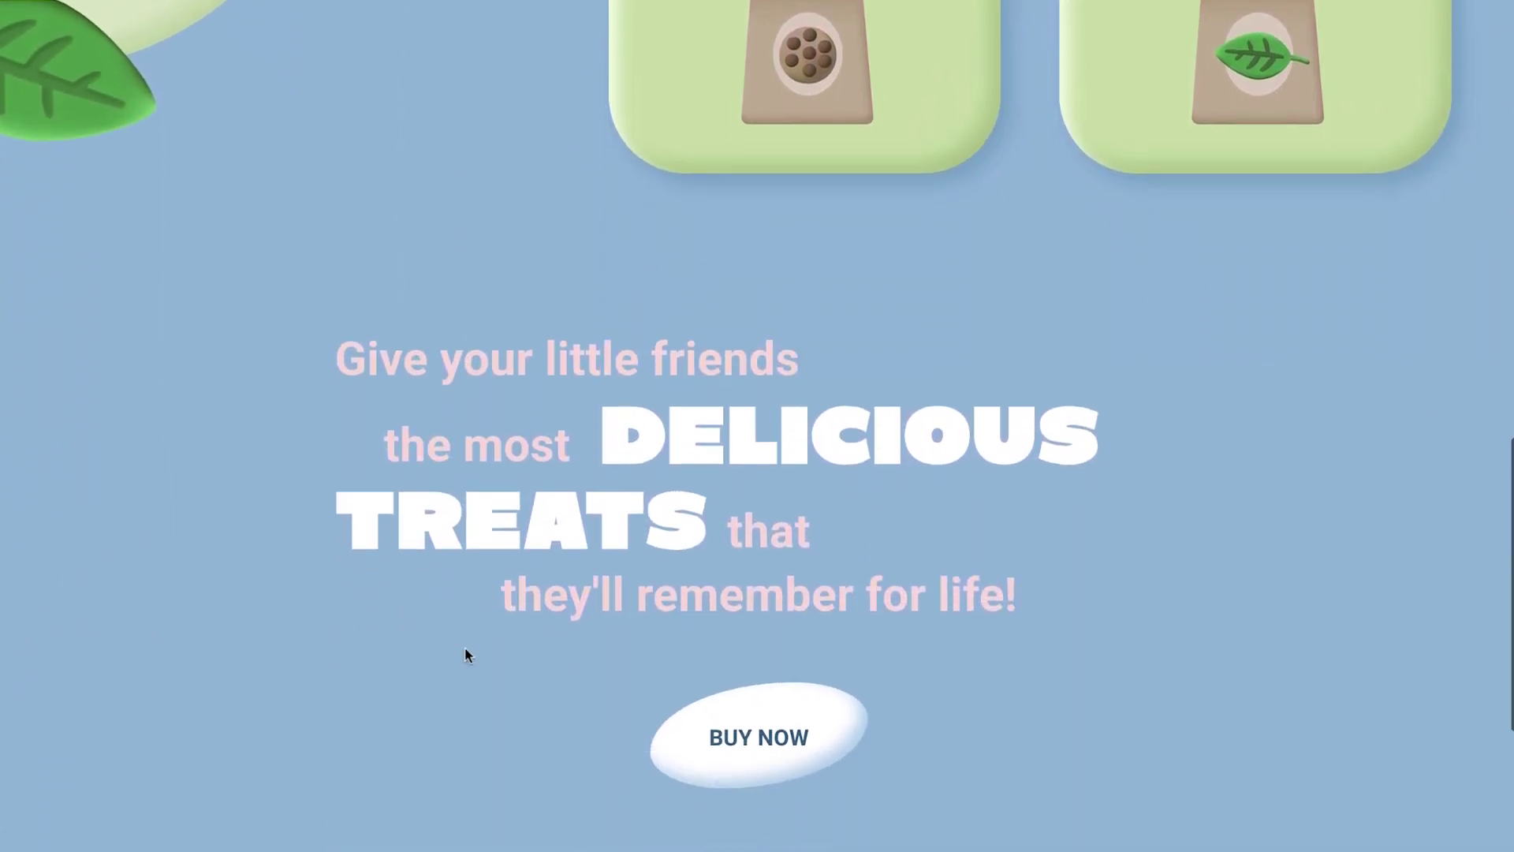
pyautogui.scroll(-4, 465, 655)
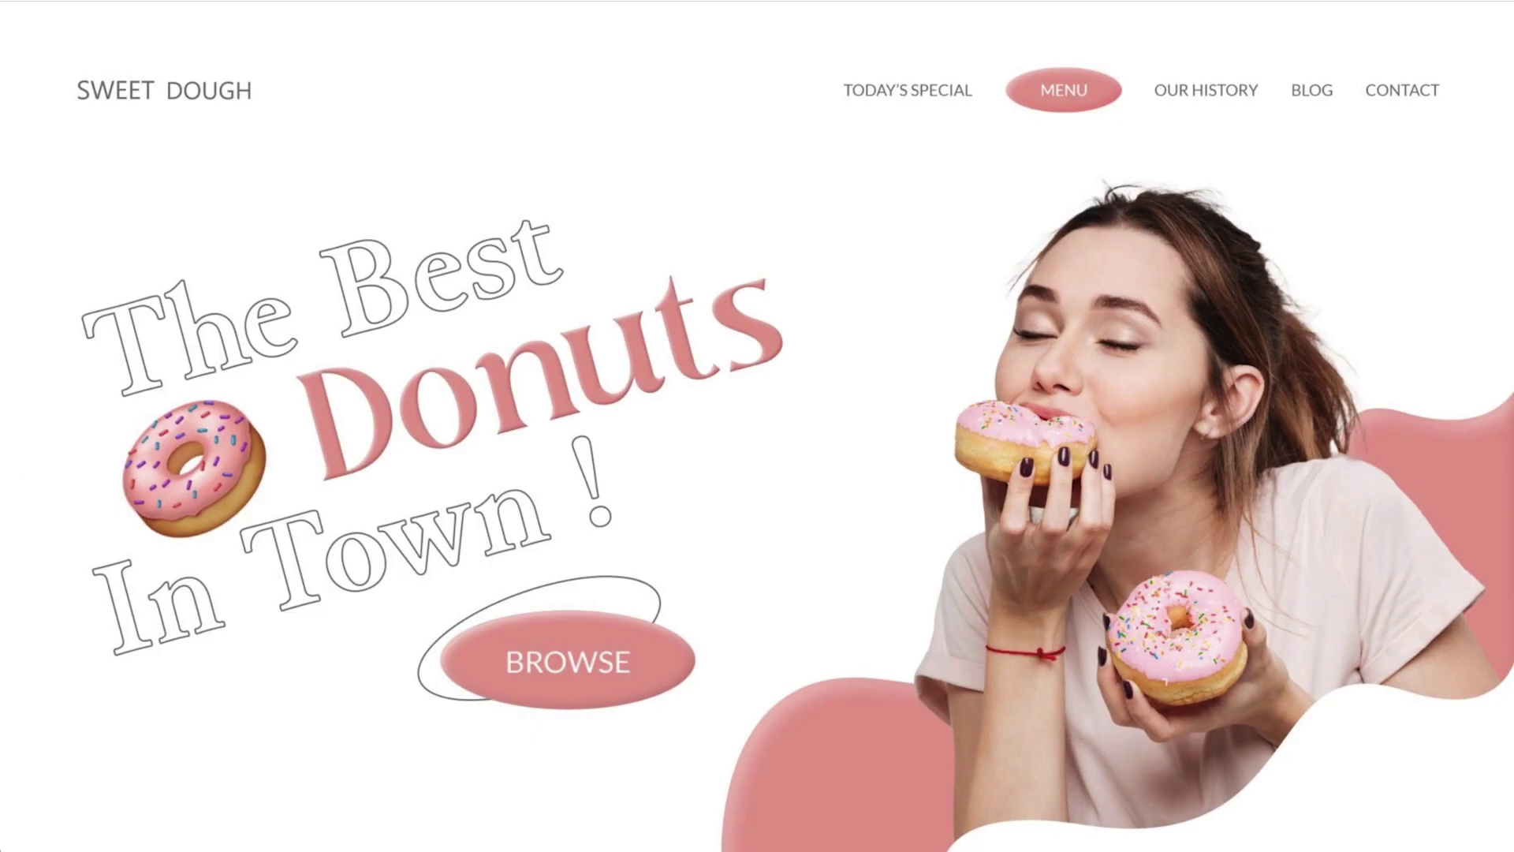
pyautogui.scroll(-5, 795, 436)
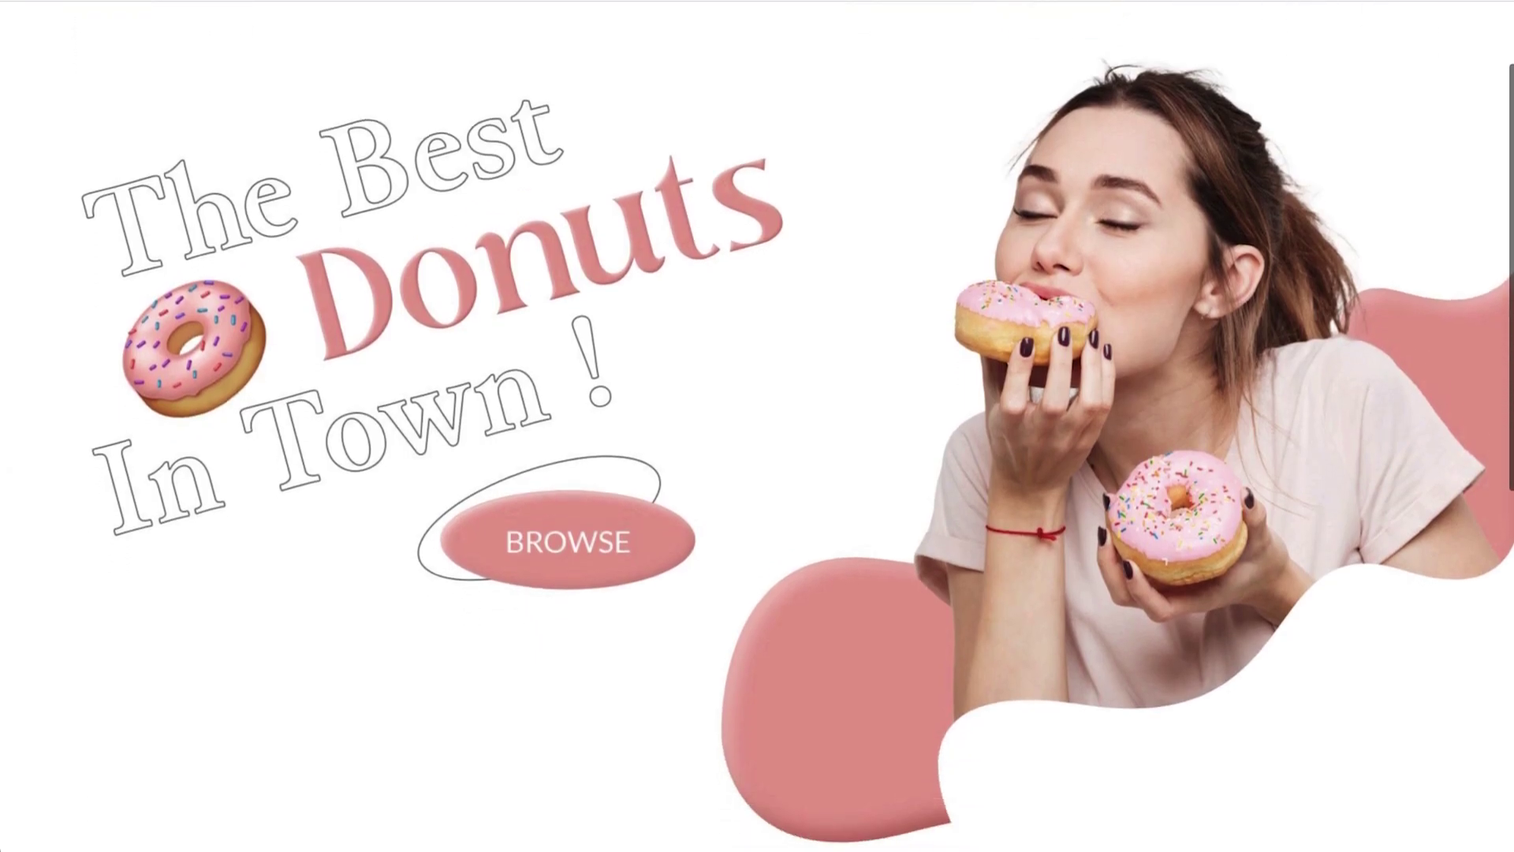
pyautogui.scroll(-4, 795, 436)
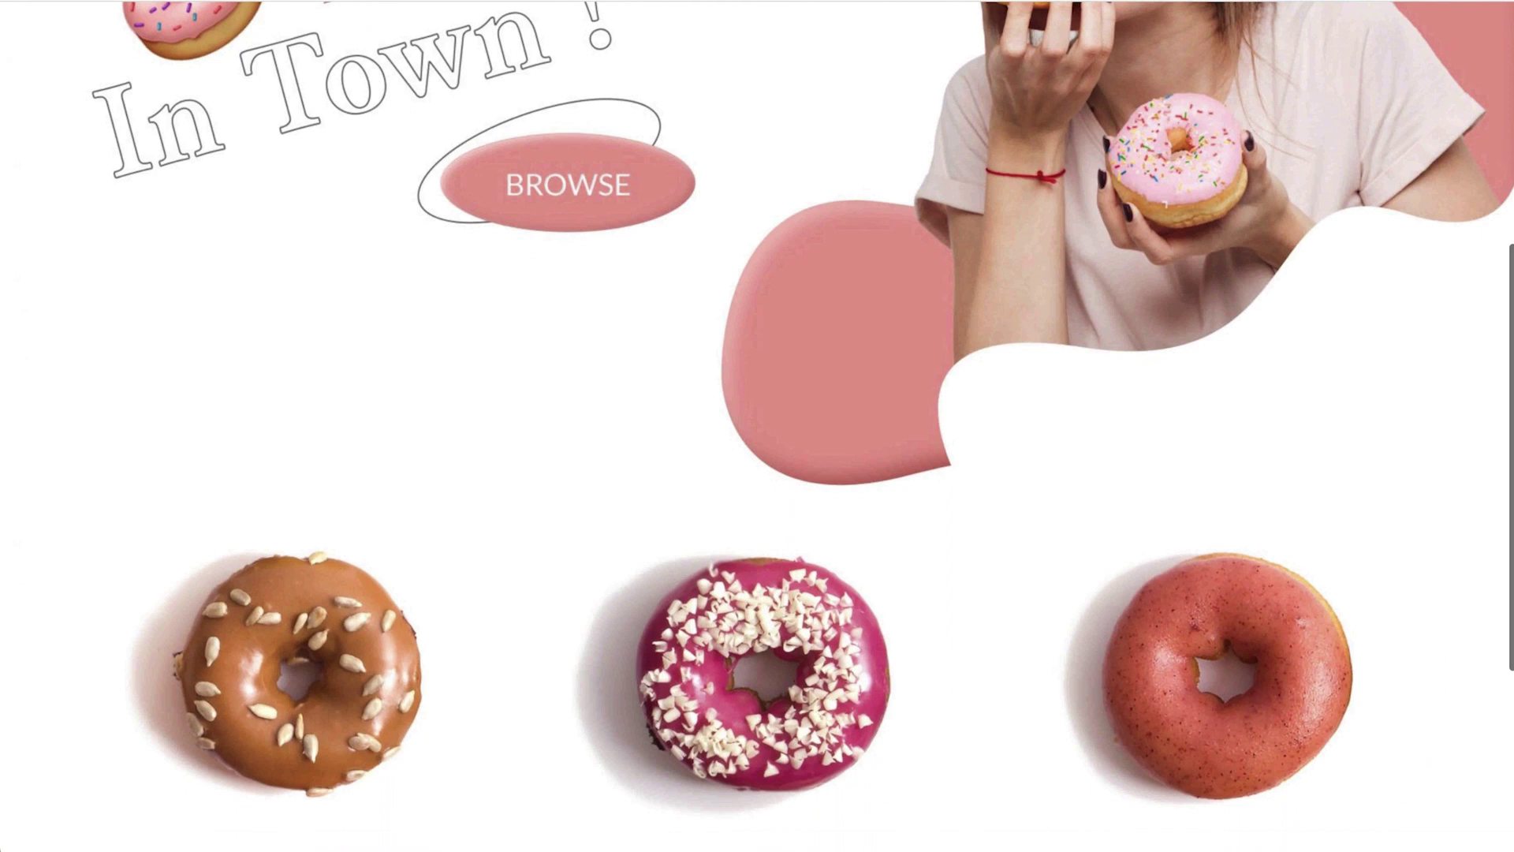
pyautogui.scroll(-4, 795, 436)
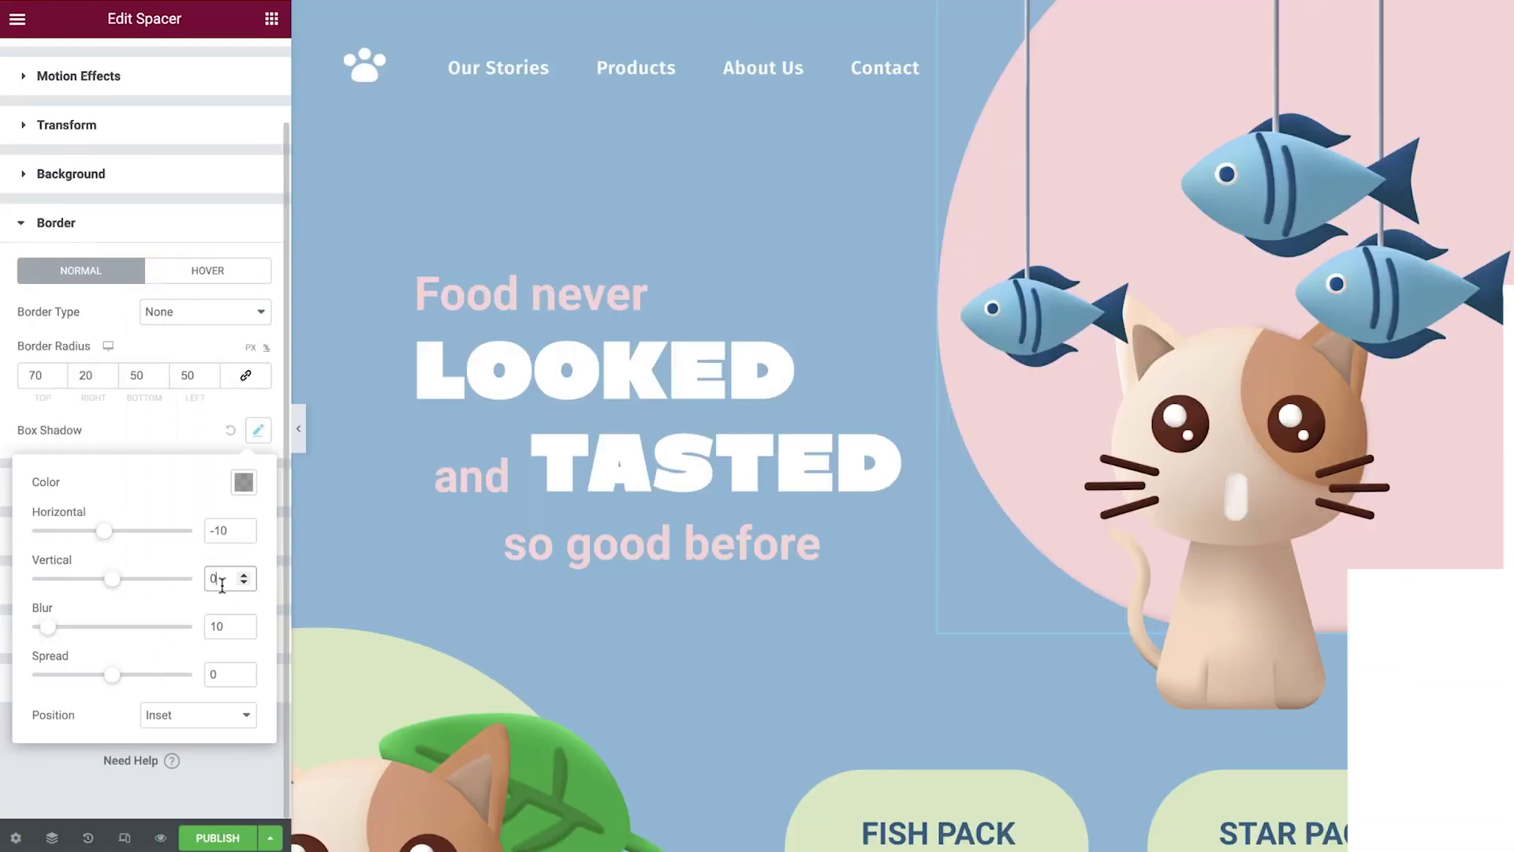
# Set vertical offset -10; add .clay widget-wrap CSS with #F1FCE3 background and inset #A9C682 shadow.
pyautogui.press('Down')
pyautogui.press('Down')
pyautogui.press('Down')
pyautogui.press('Down')
pyautogui.press('Down')
pyautogui.press('Down')
pyautogui.press('Down')
pyautogui.press('Down')
pyautogui.press('Down')
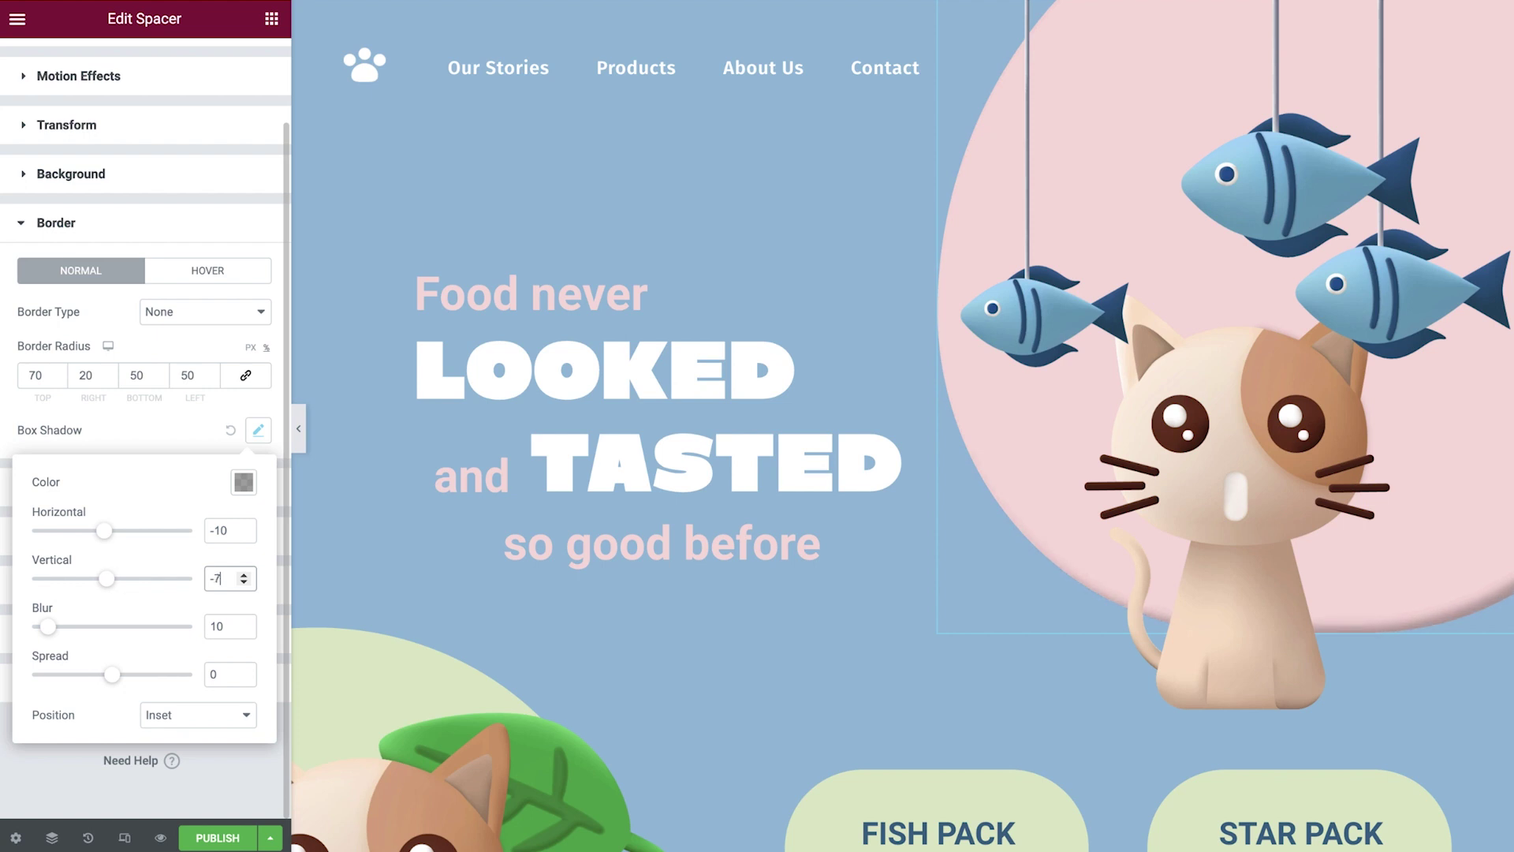
pyautogui.press('Down')
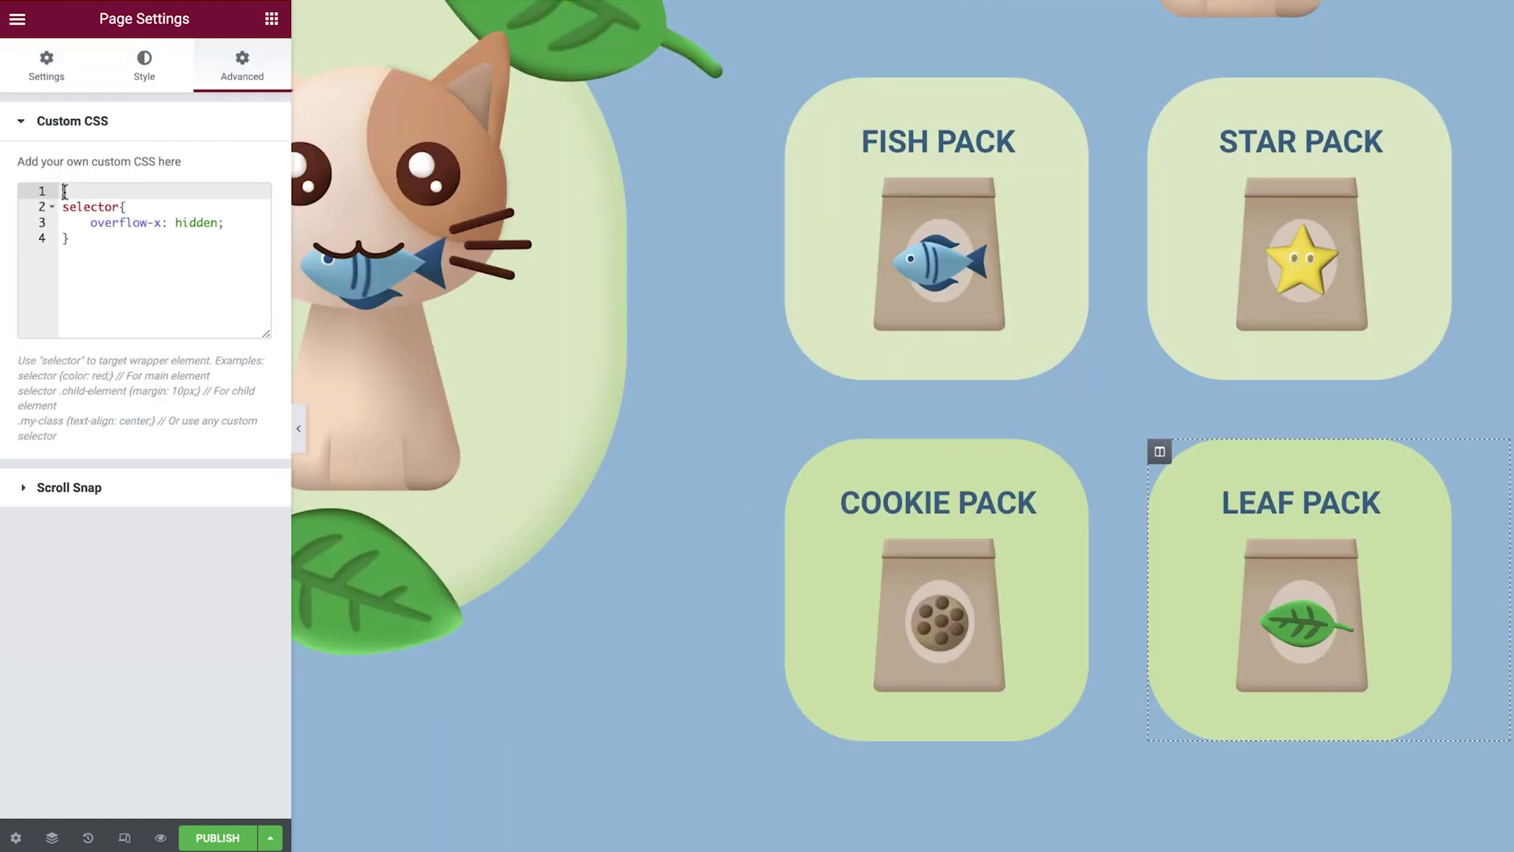
pyautogui.write('.clay .elementor-widget-wrap{  }')
pyautogui.click(140, 206)
pyautogui.press('Return')
pyautogui.write('background-color: #fff;\\nbox-shadow: inset 10px 10px 15px')
pyautogui.write('#F1FCE3,')
pyautogui.press('Return')
pyautogui.write('inset -10px -10px 20px #A9C682')
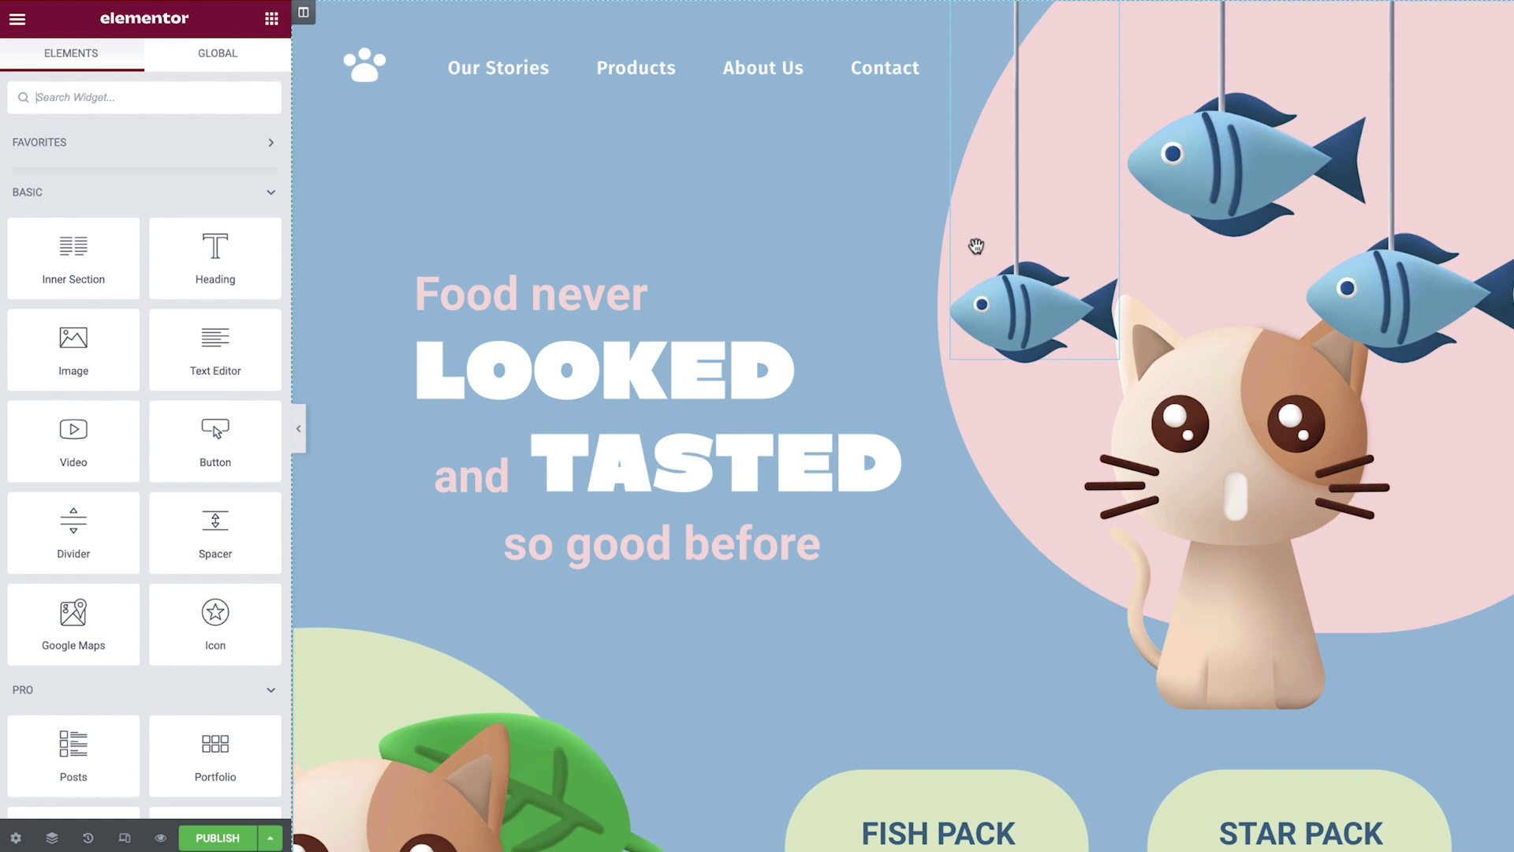
# Select the pink-circle spacer and bring up its Advanced Border box-shadow settings.
pyautogui.click(994, 462)
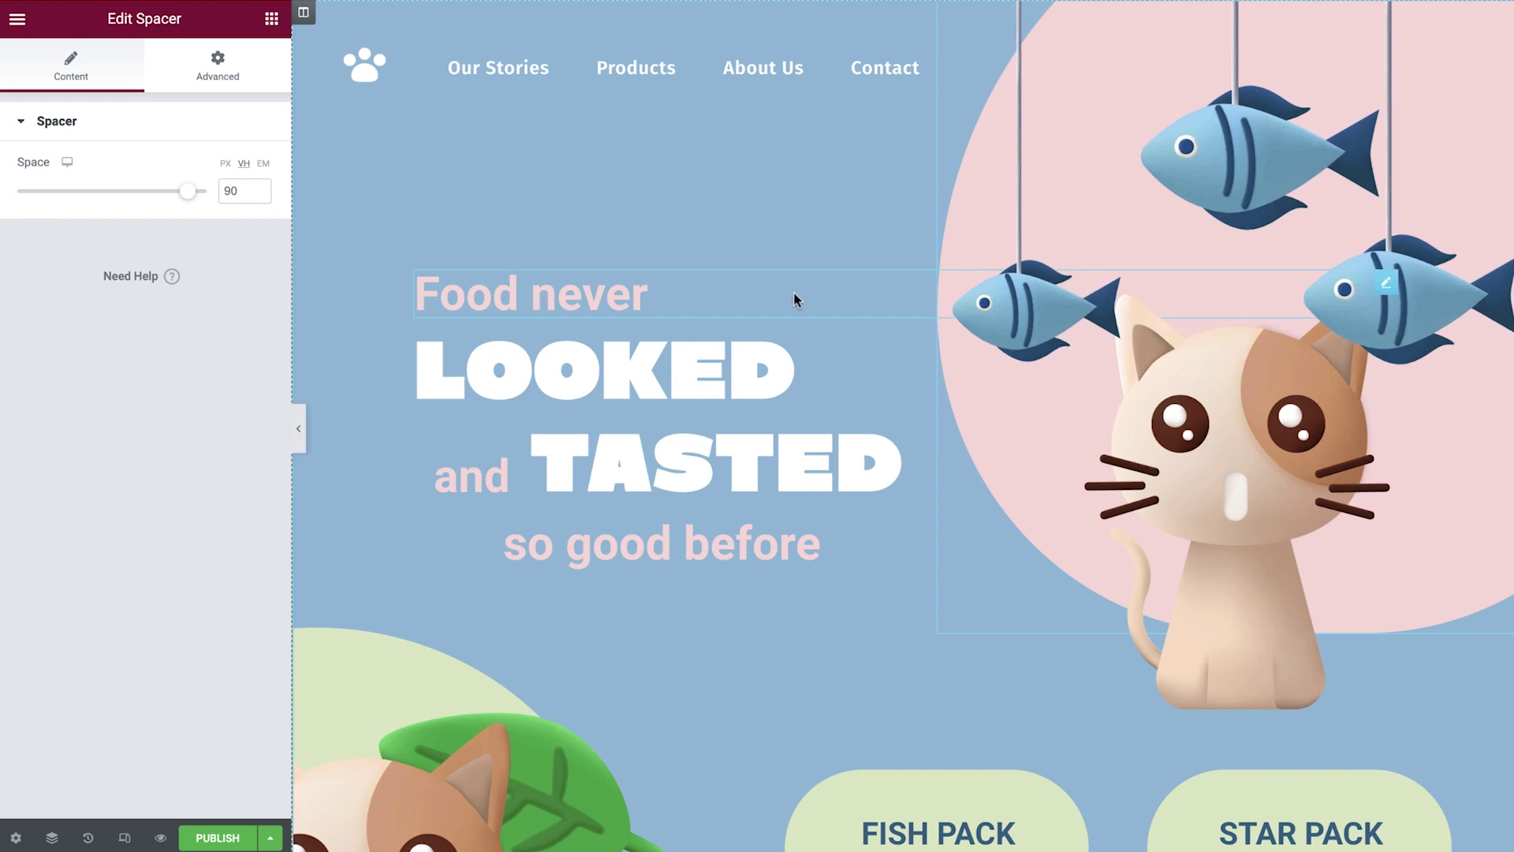
pyautogui.click(260, 66)
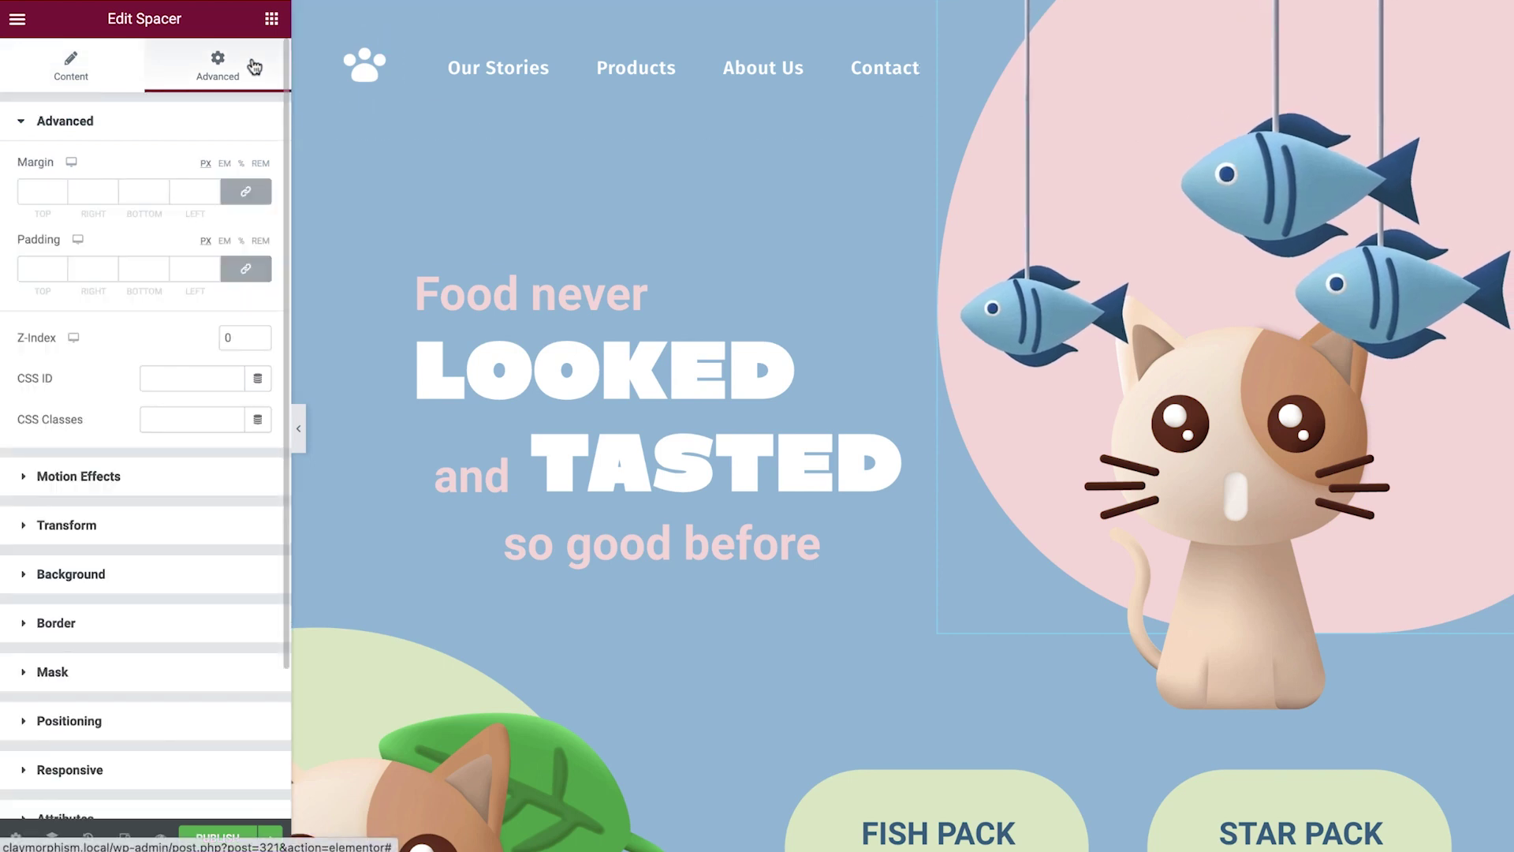
pyautogui.click(140, 622)
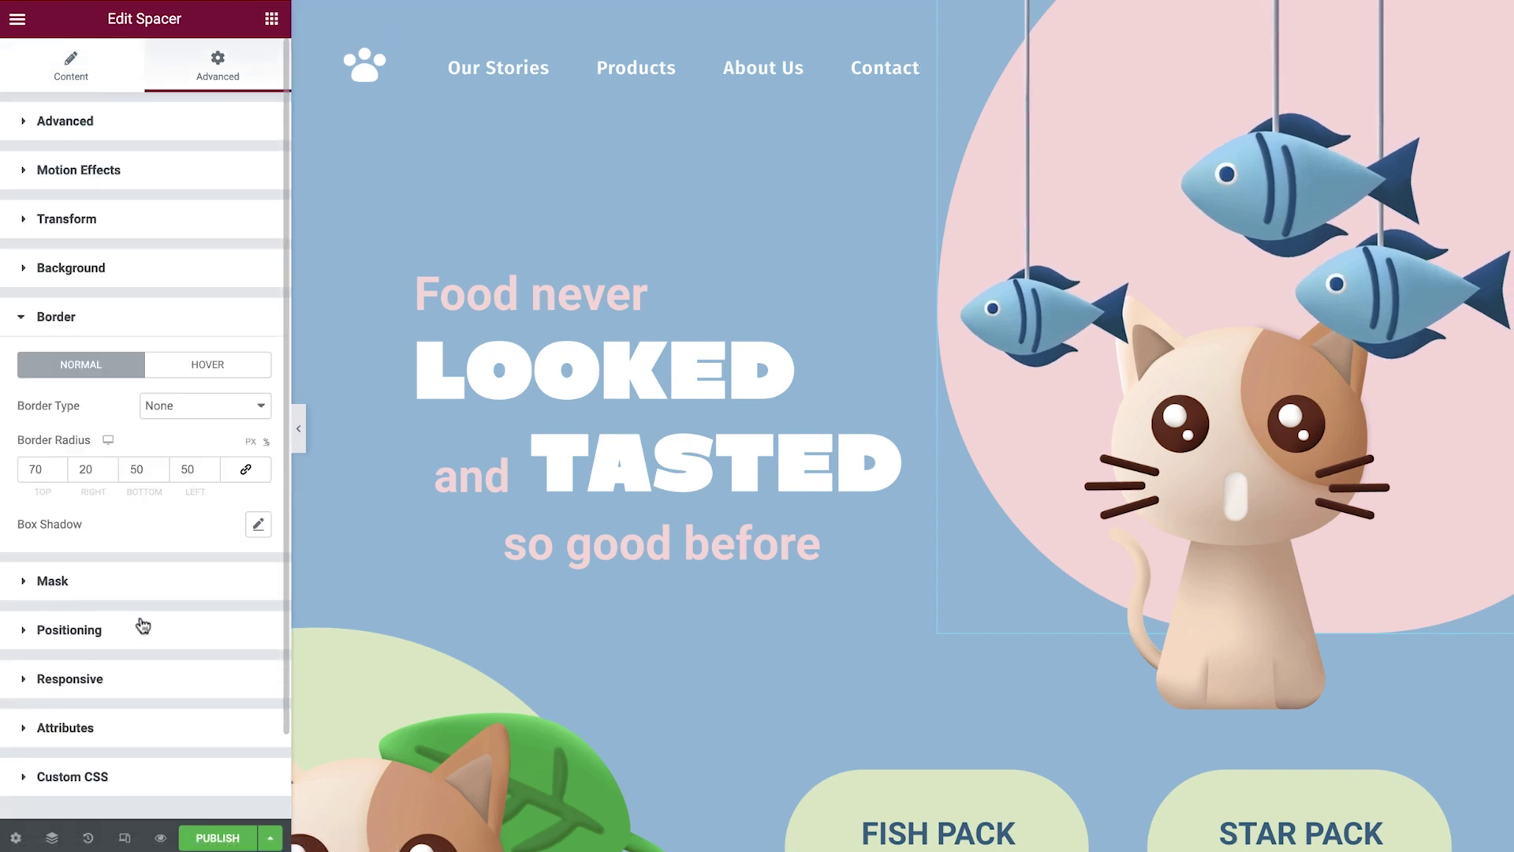
pyautogui.click(251, 531)
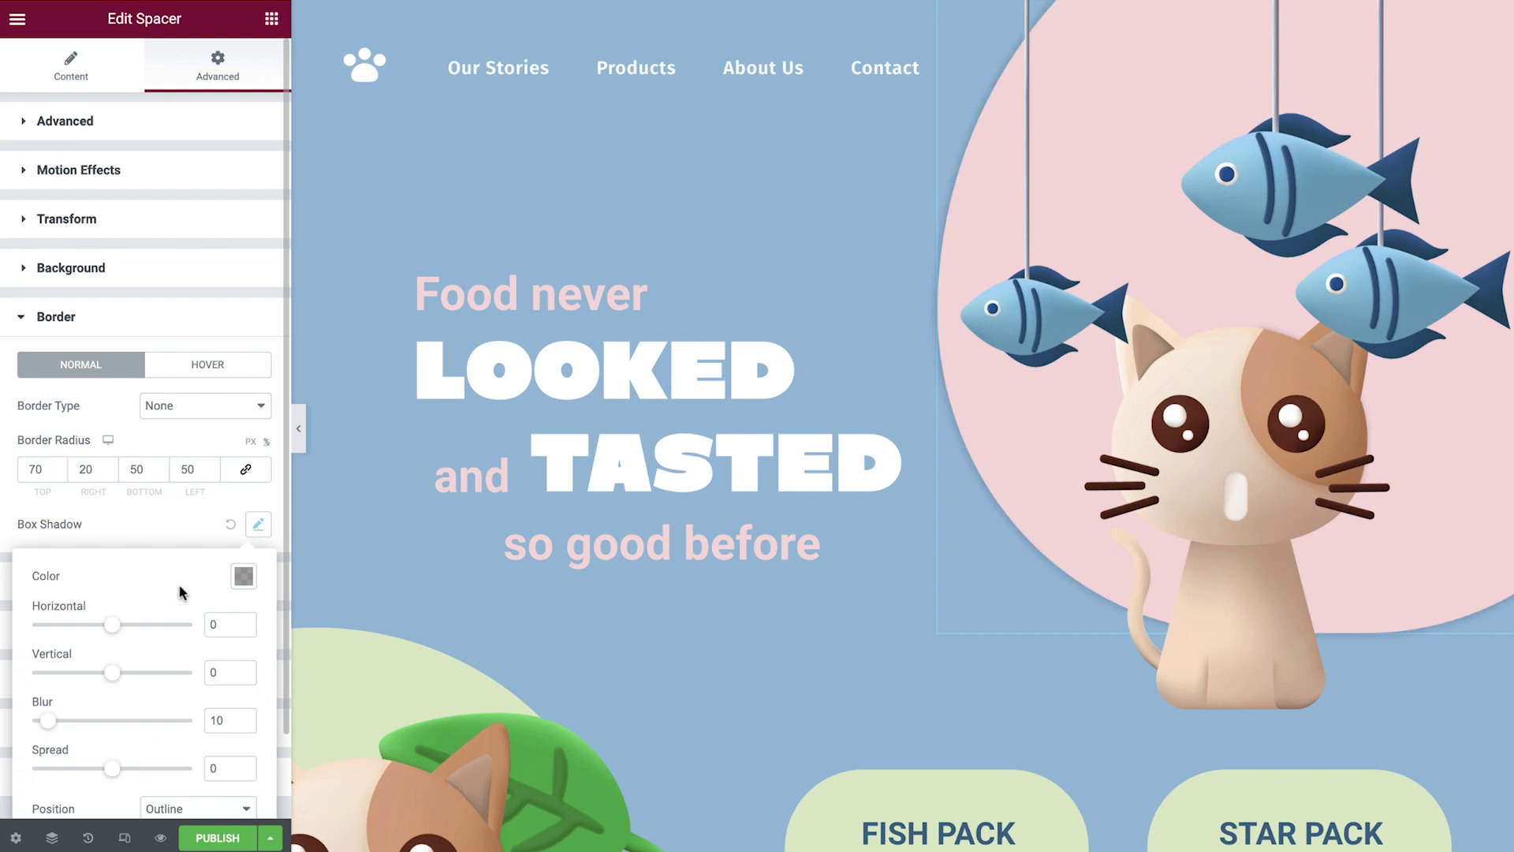
# Make the spacer's shadow inset with a horizontal offset of -10.
pyautogui.scroll(-2, 179, 591)
pyautogui.click(180, 716)
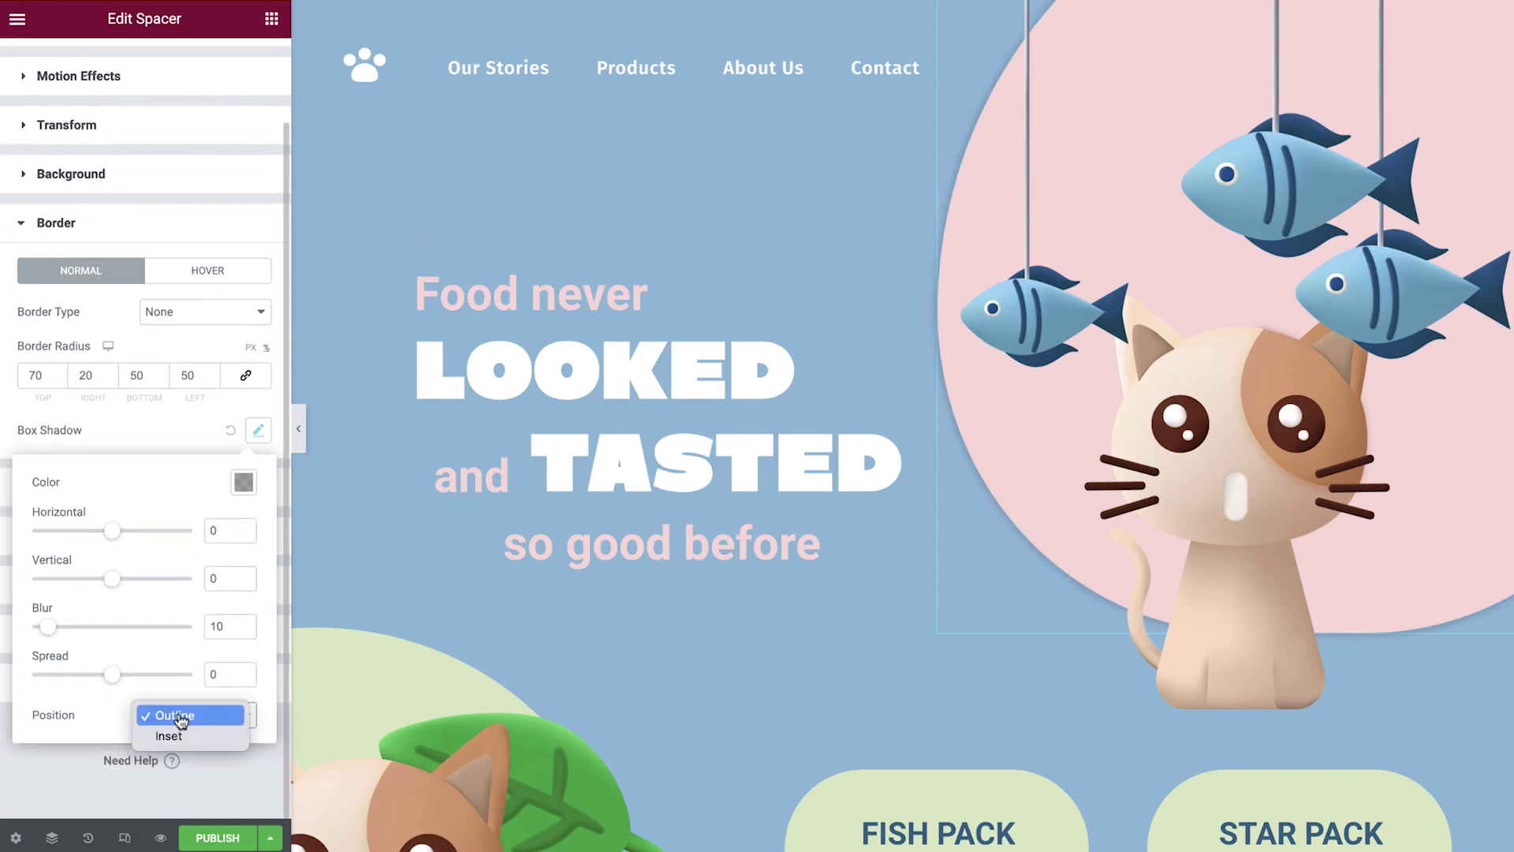
pyautogui.click(183, 738)
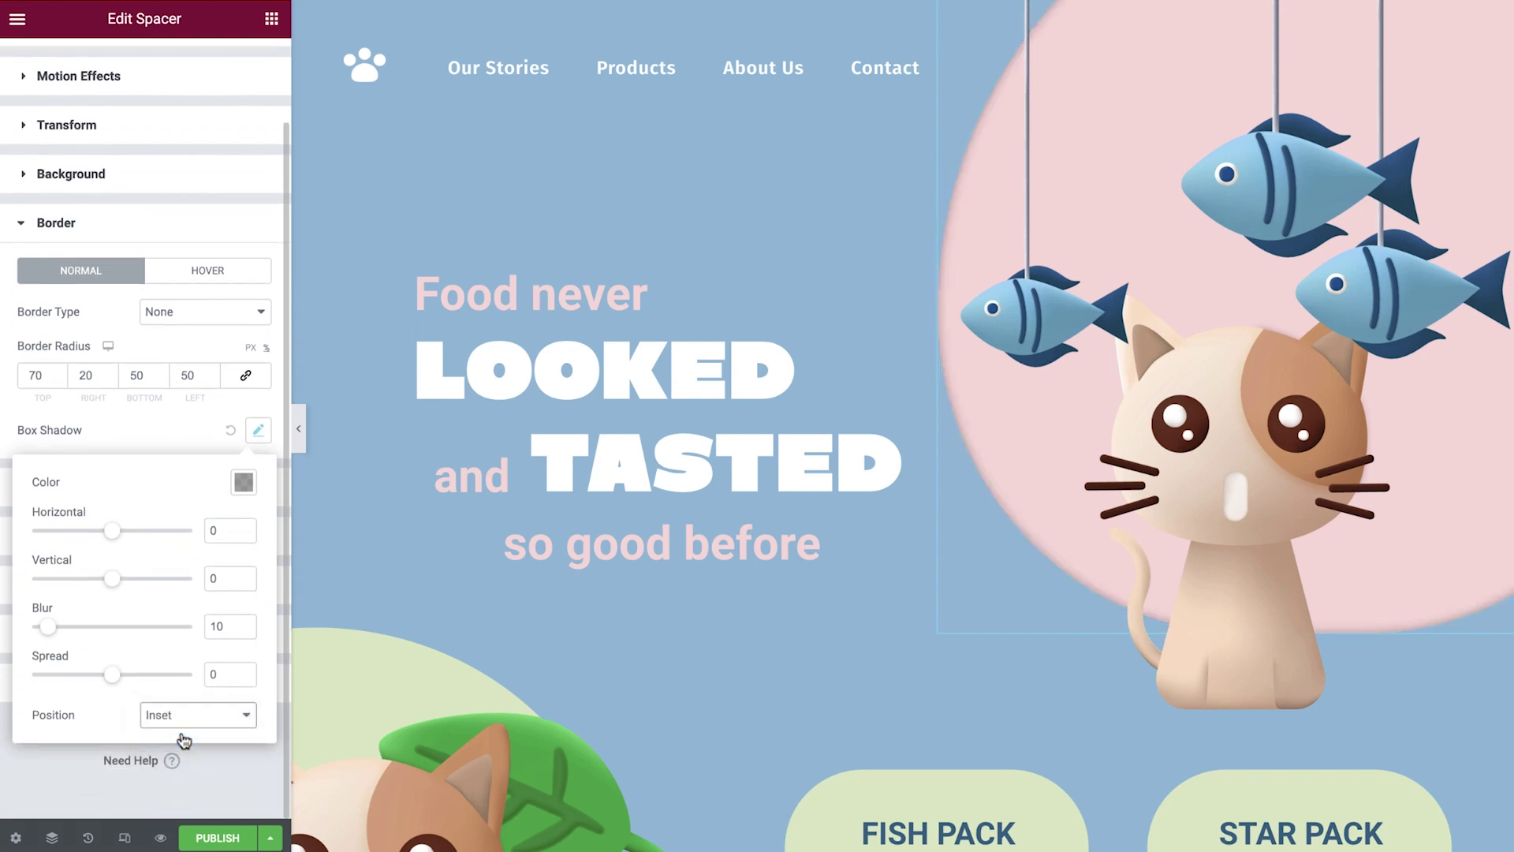
pyautogui.click(224, 531)
pyautogui.write('-1')
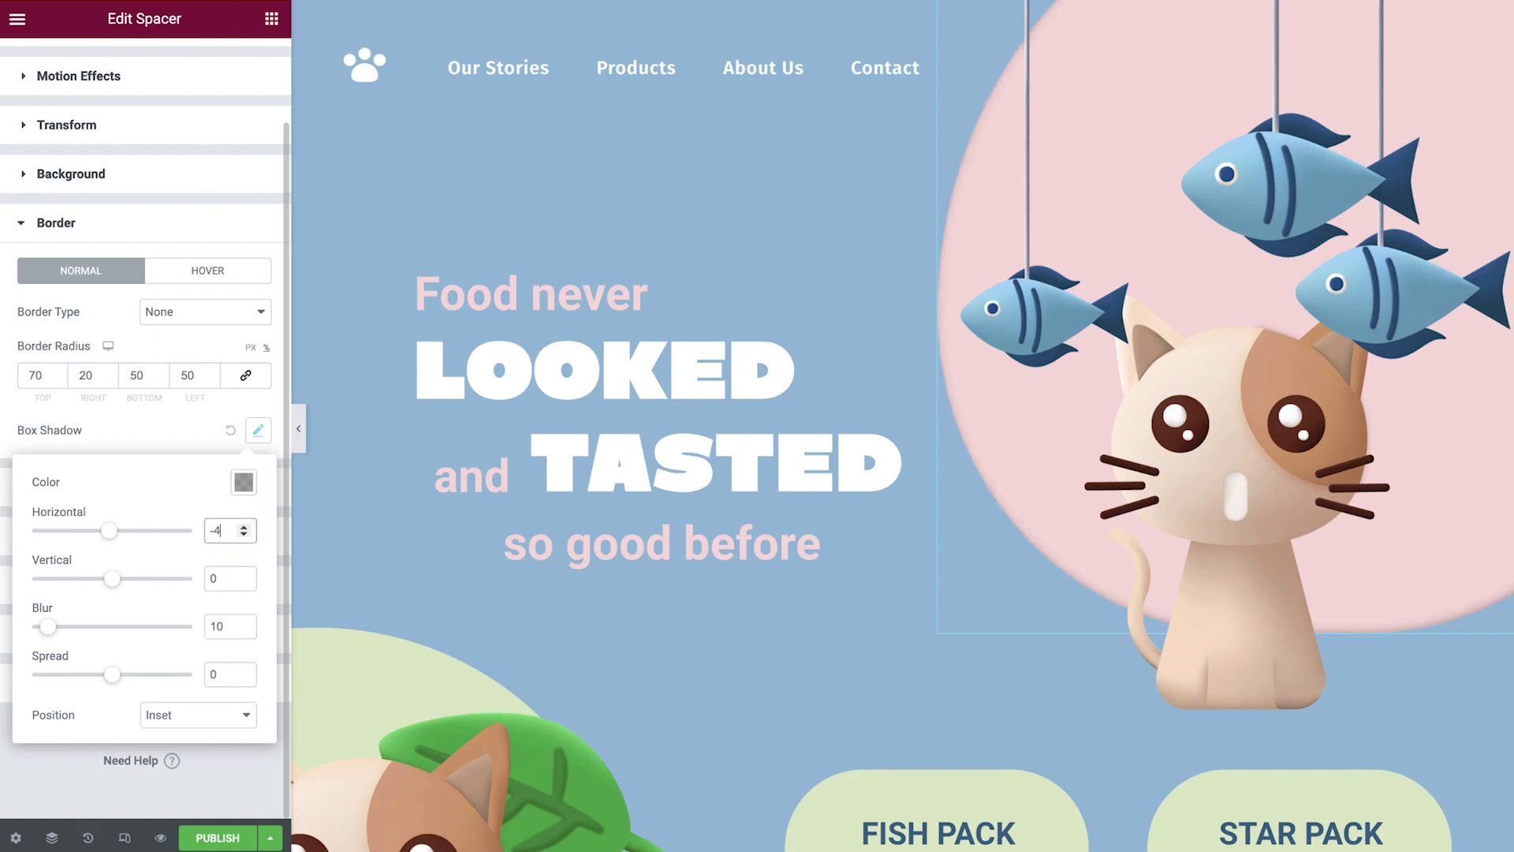
pyautogui.press('BackSpace')
pyautogui.write('10')
# Set the shadow's vertical offset to -10 and its blur to 20.
pyautogui.press('Tab')
pyautogui.write('-4')
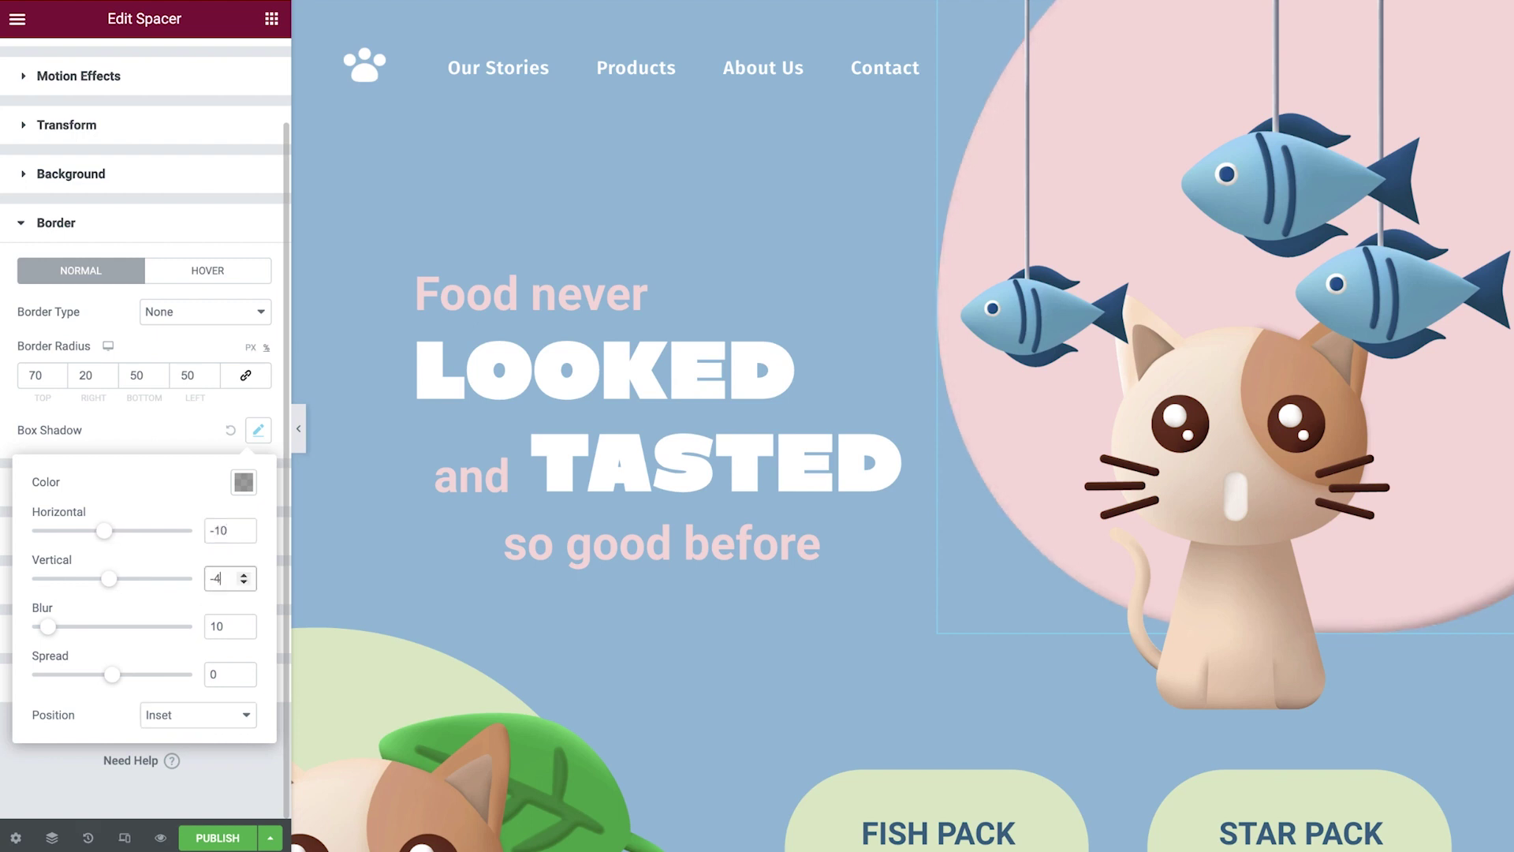
pyautogui.press('BackSpace')
pyautogui.write('10')
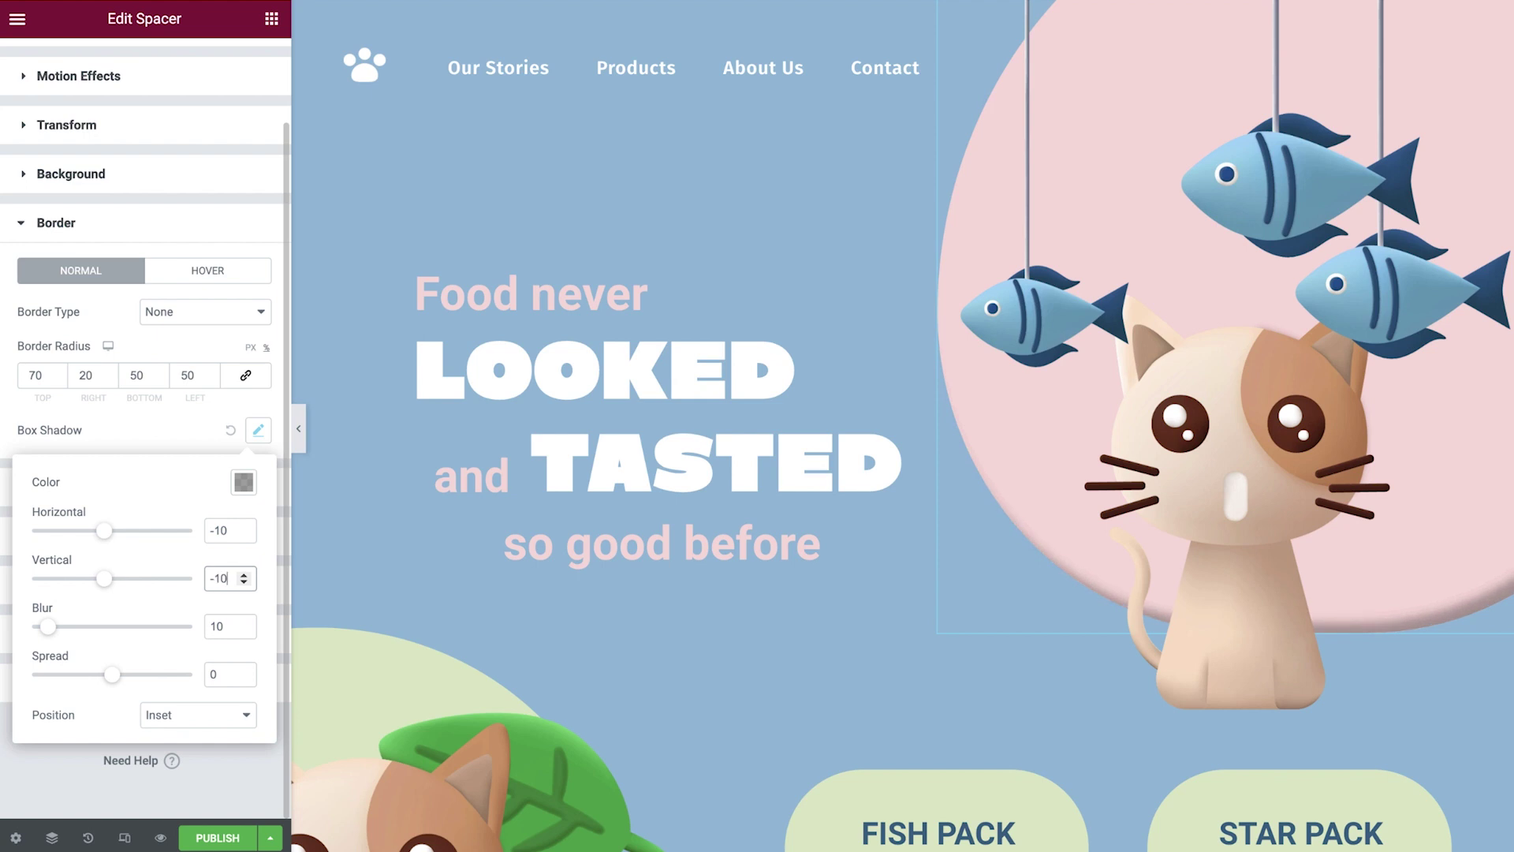
pyautogui.click(220, 626)
pyautogui.press('BackSpace')
pyautogui.write('7')
pyautogui.press('Up')
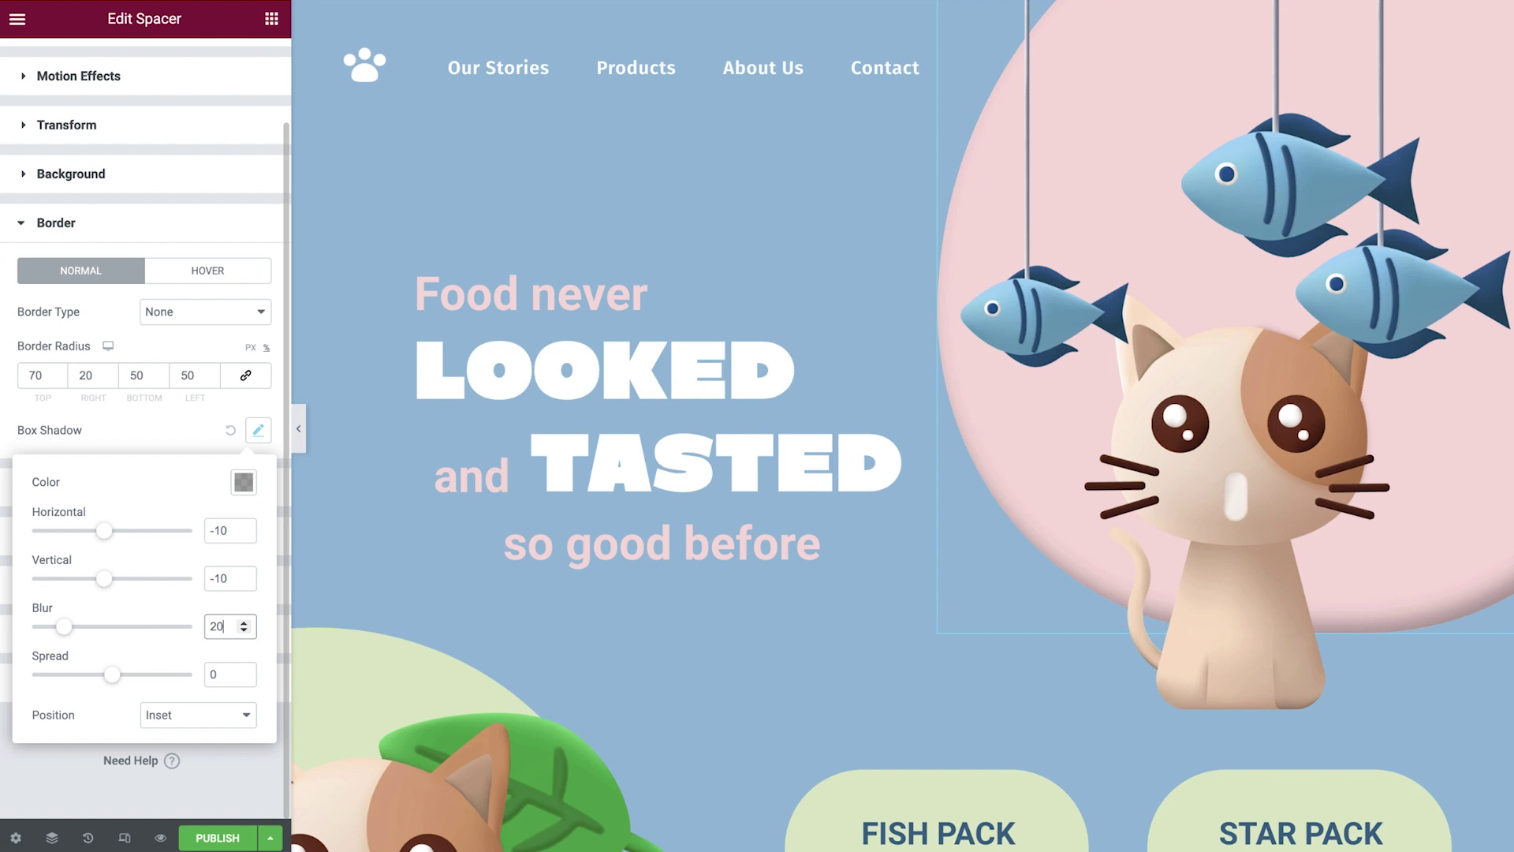
# Set the inset shadow colour to #E0B8B8 and close the colour picker and shadow popover.
pyautogui.click(245, 482)
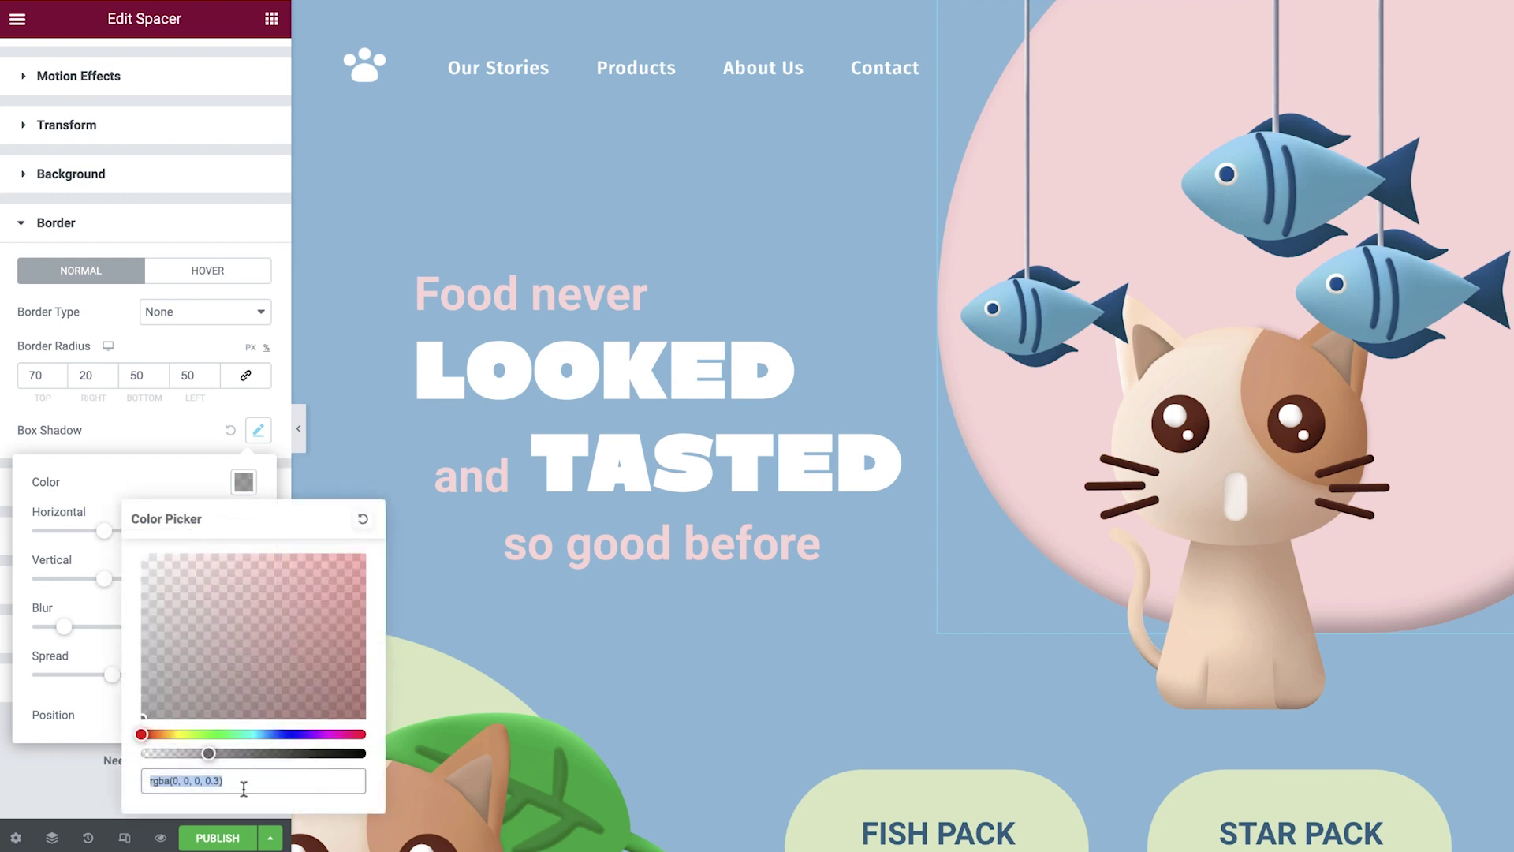
pyautogui.write('#E0B8B8')
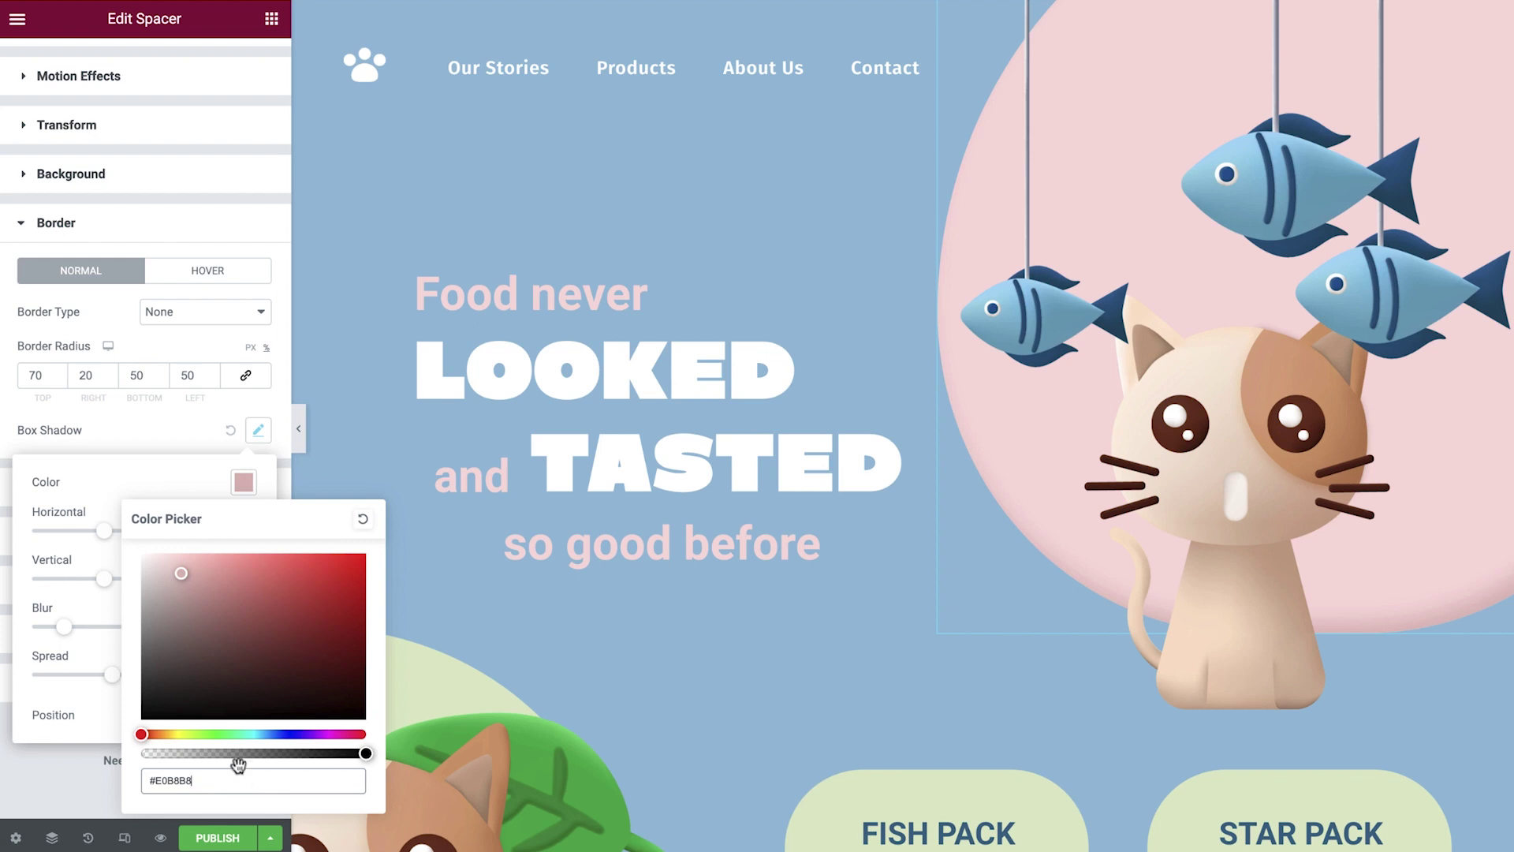
pyautogui.click(198, 482)
pyautogui.click(191, 443)
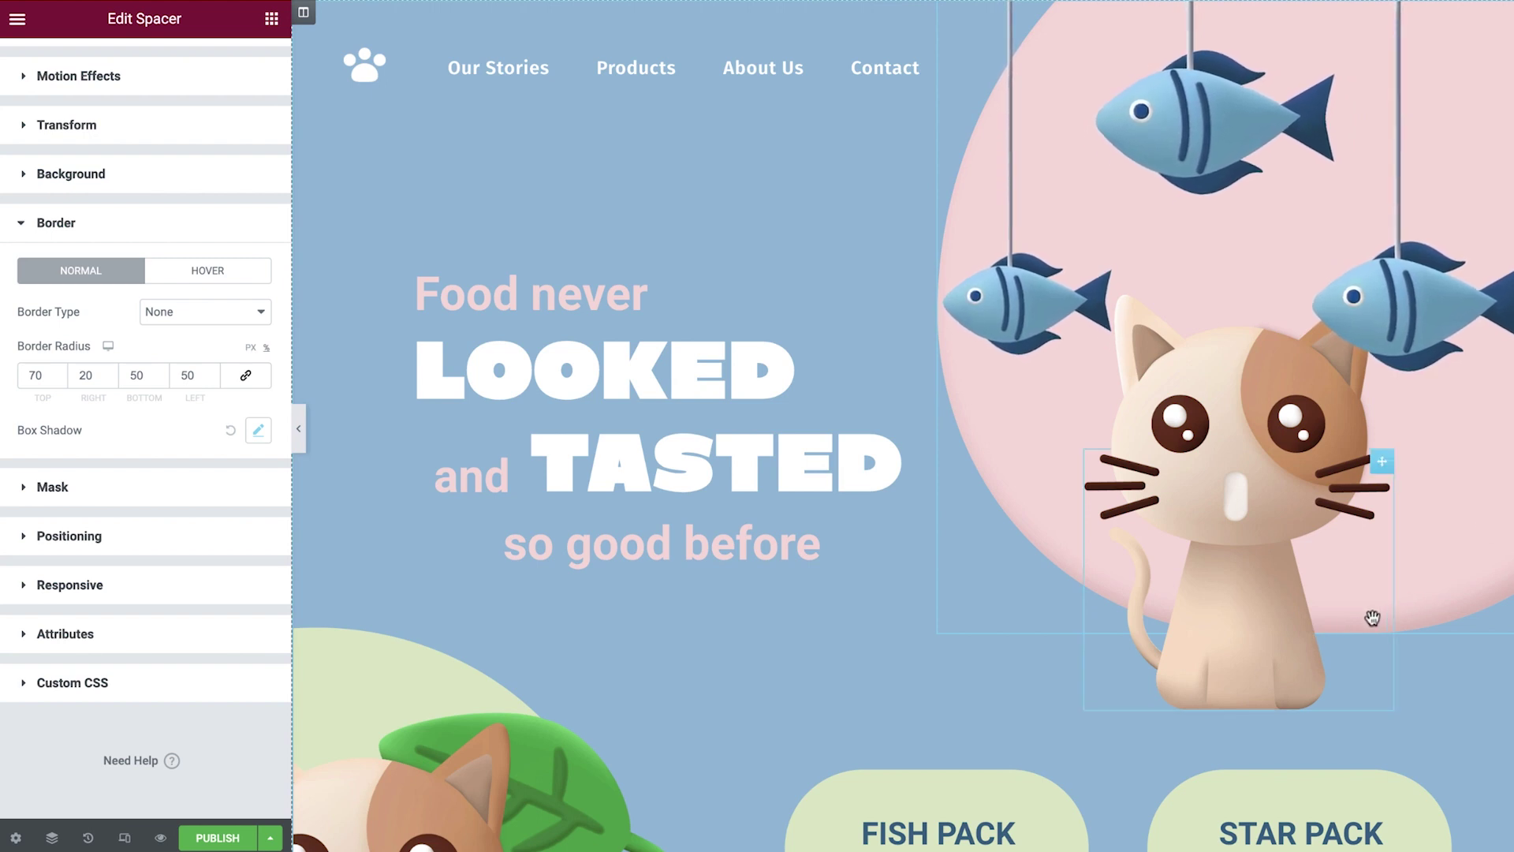
# Give the green spacer custom CSS with inset shadows 10px 10px 15px #F1FCE3 and -10px -10px 30px #BCD39C.
pyautogui.scroll(-3, 710, 764)
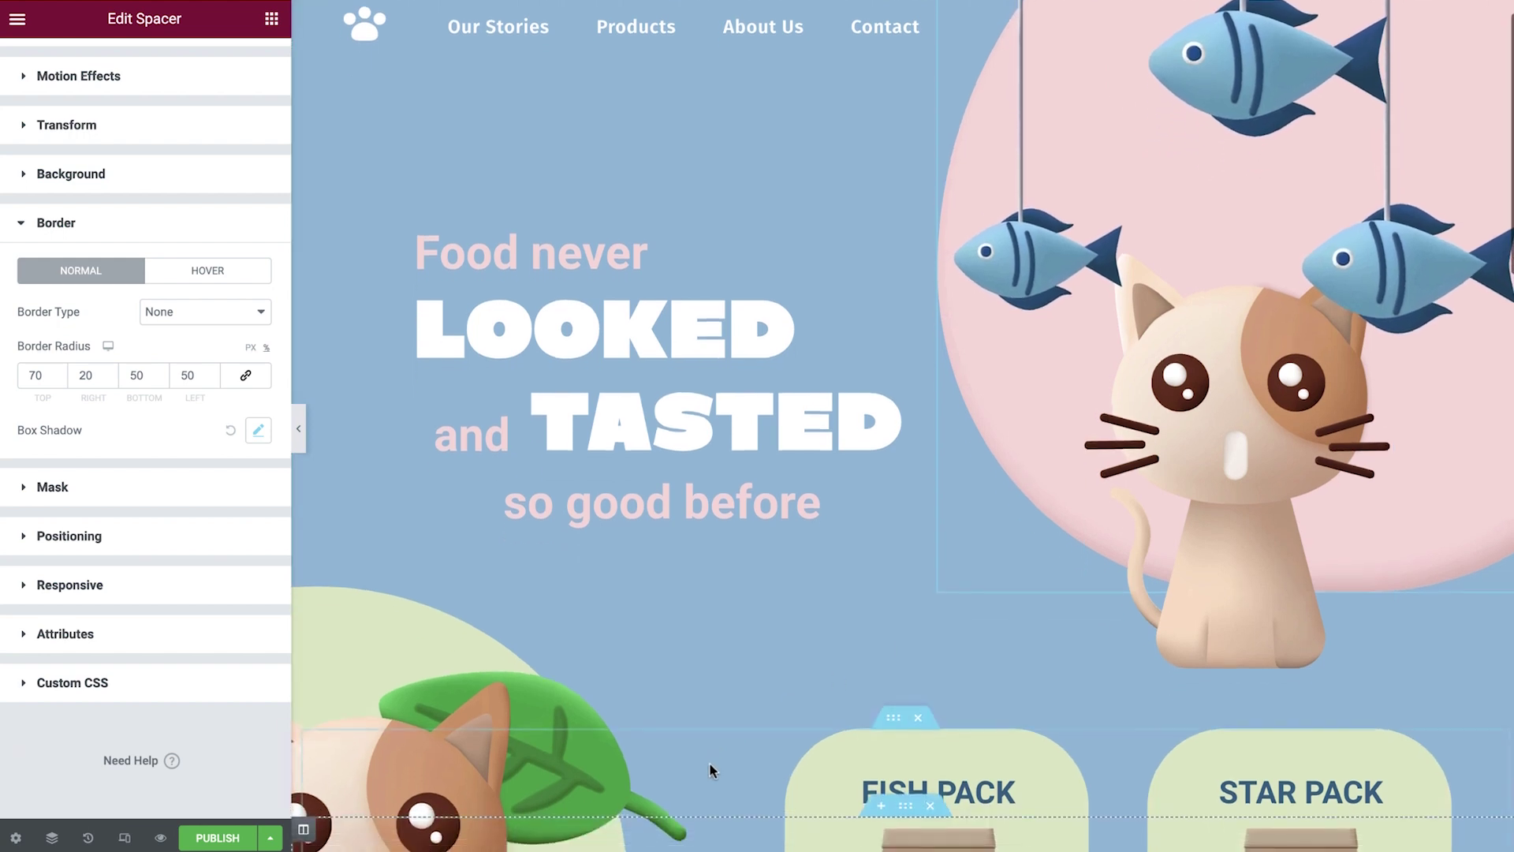
pyautogui.scroll(-5, 710, 764)
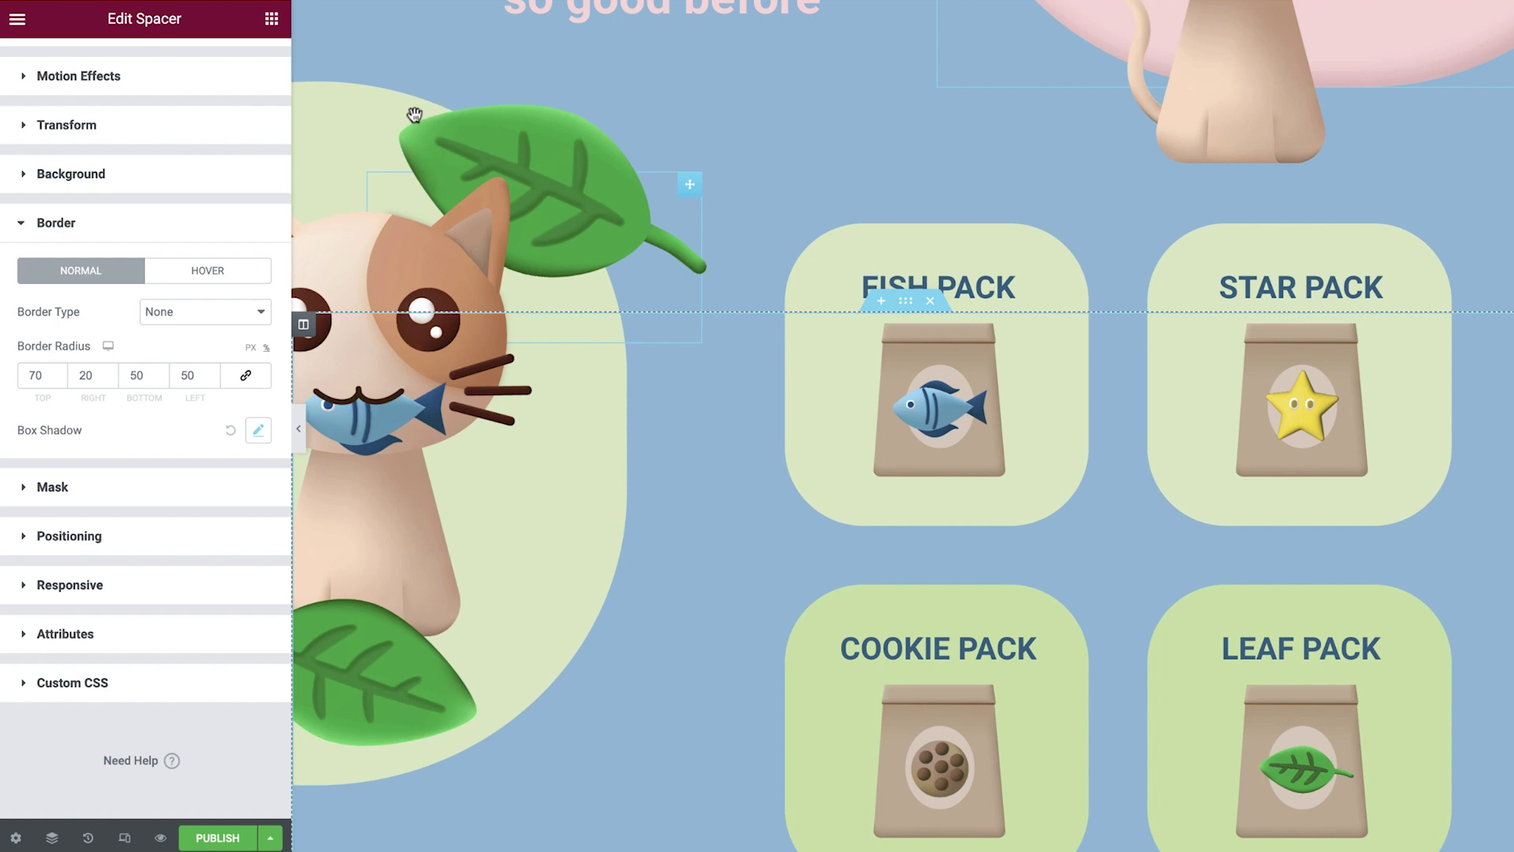
pyautogui.click(355, 95)
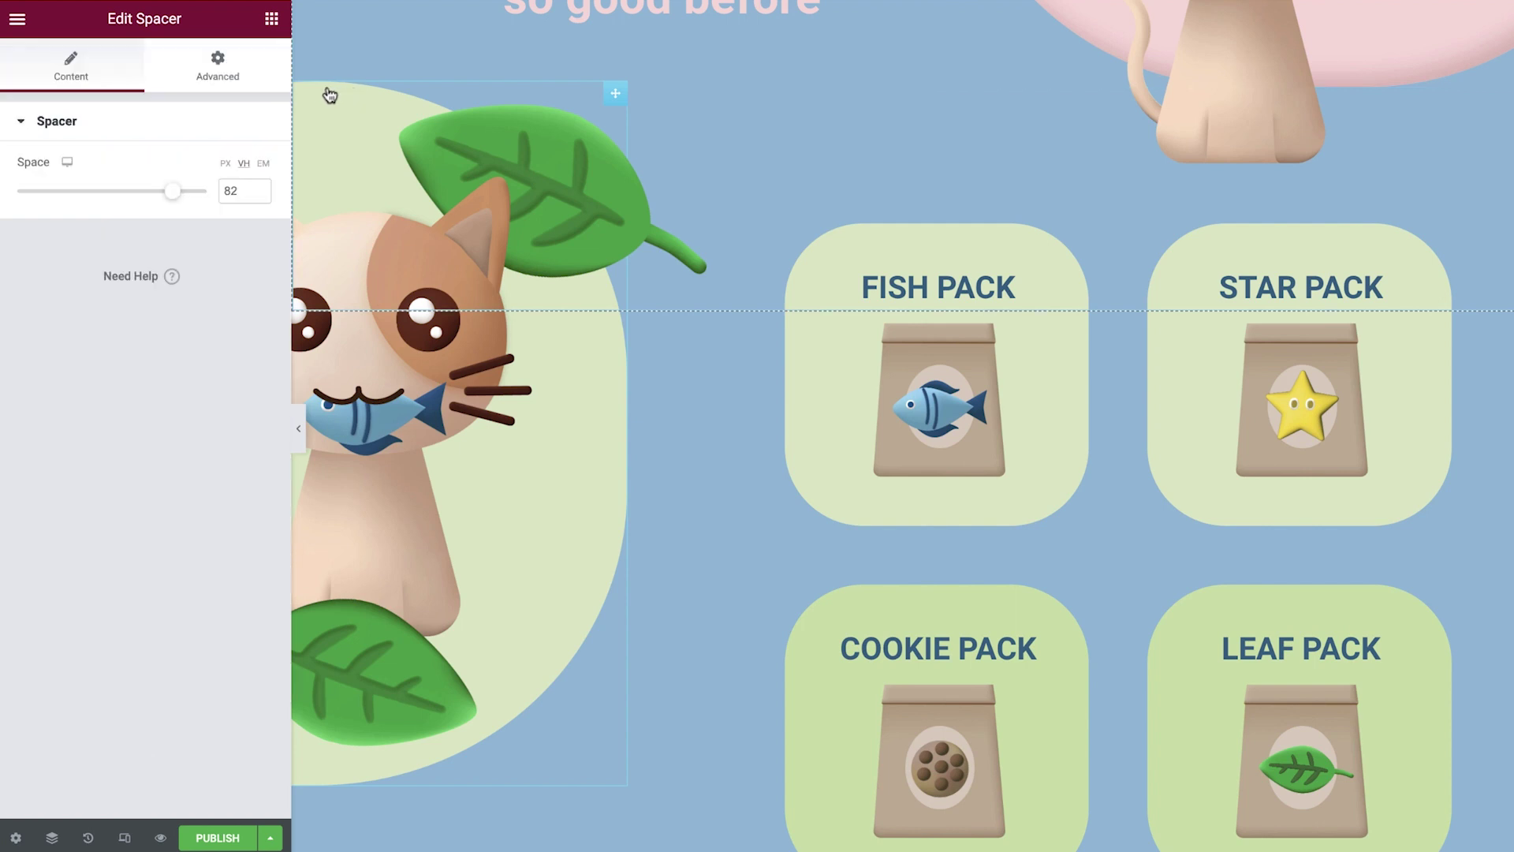
pyautogui.click(235, 75)
pyautogui.click(220, 118)
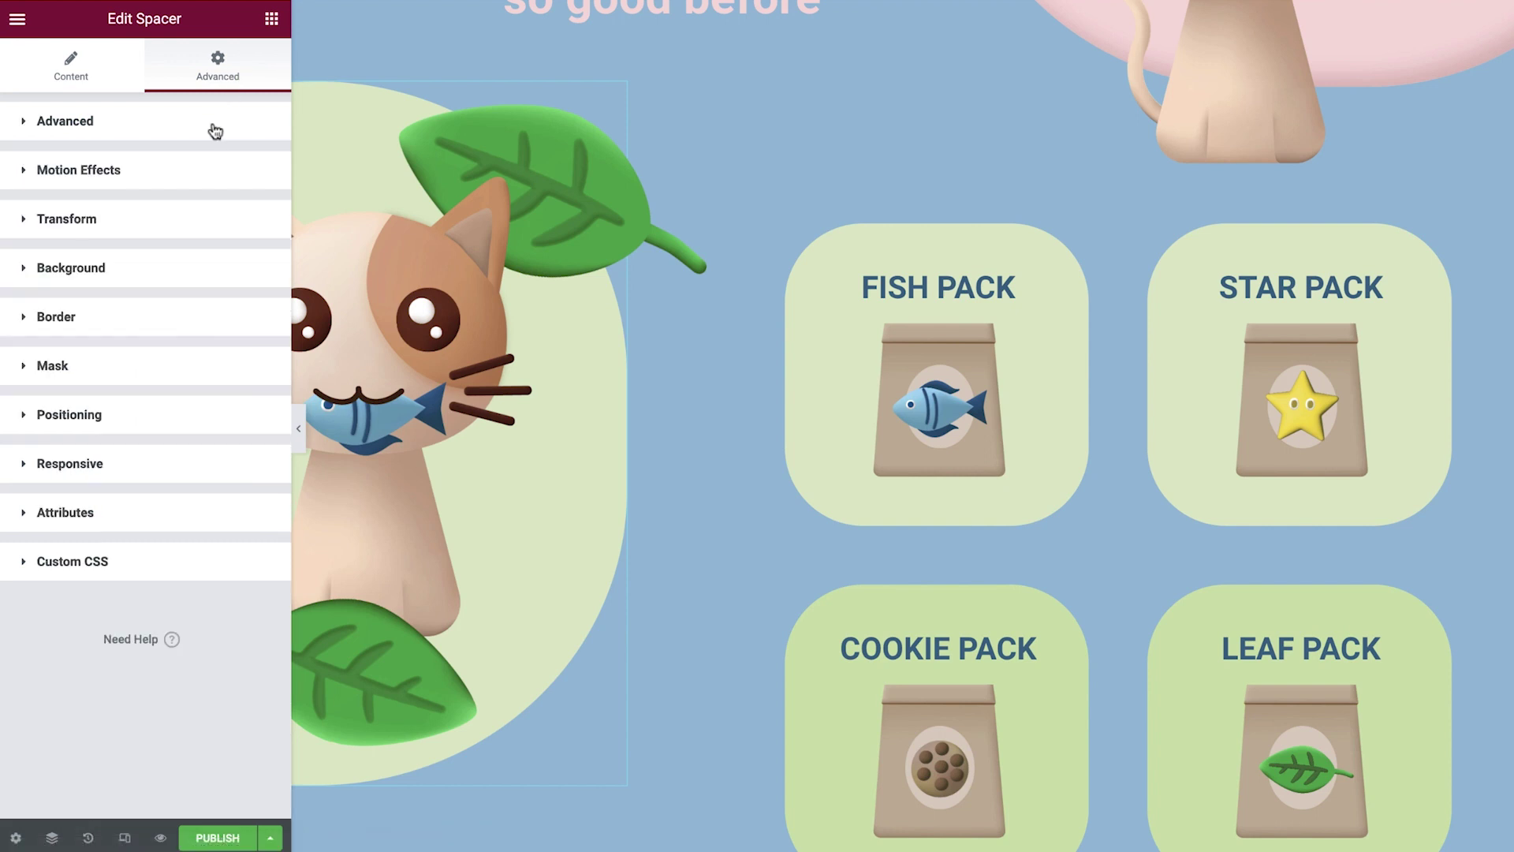
pyautogui.click(158, 575)
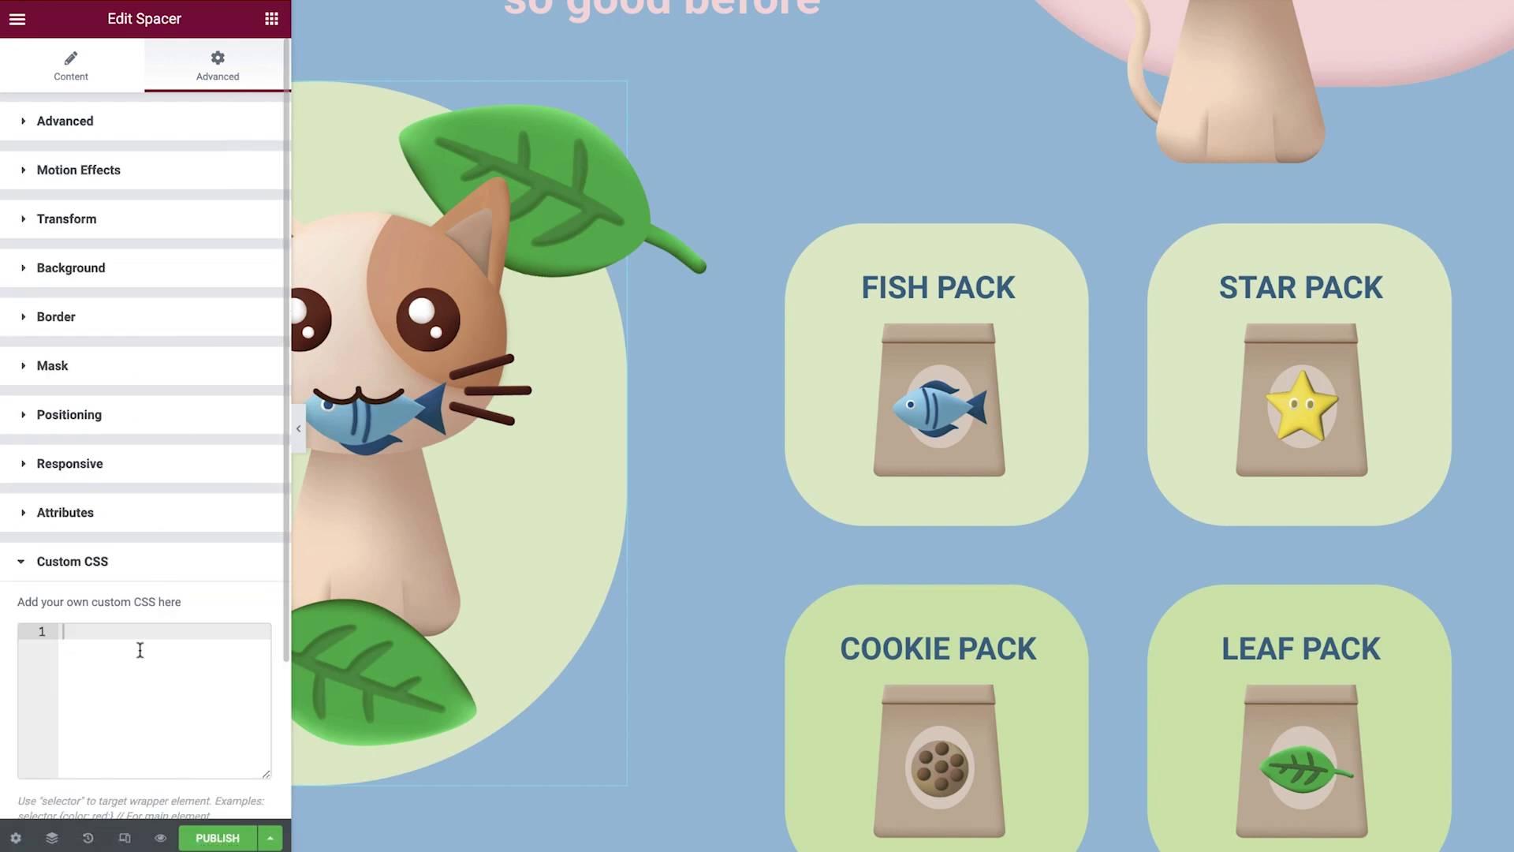
pyautogui.write('selector .elementor-widget-container{     box-shadow: inset 10px 10px 15px #F1FCE3,     inset -10px -10px 30px #BCD39C; }')
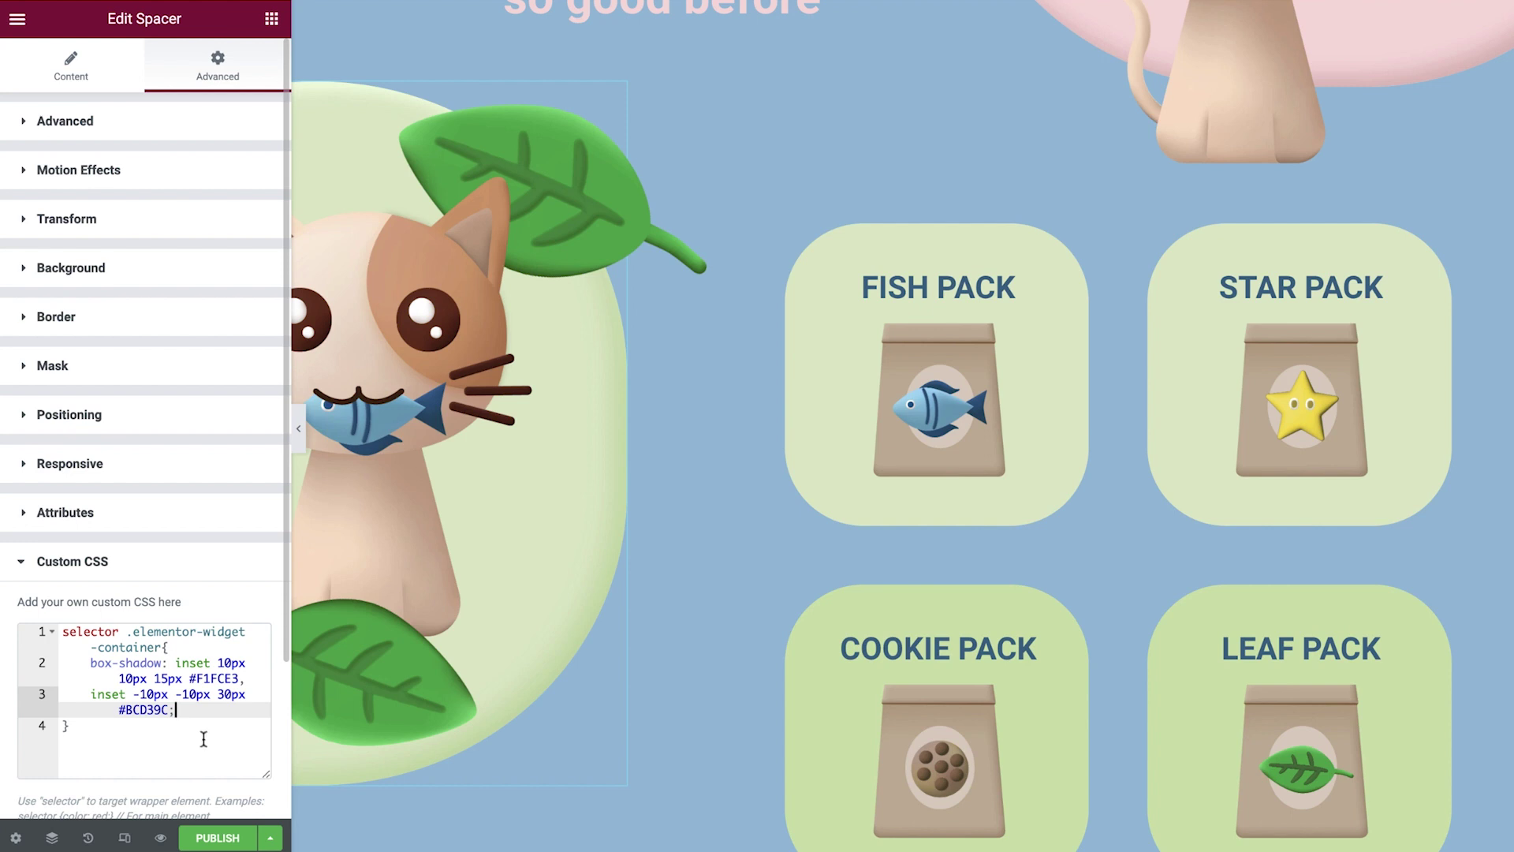
# Add the CSS class clay to the Fish Pack and Star Pack columns.
pyautogui.scroll(-2, 690, 558)
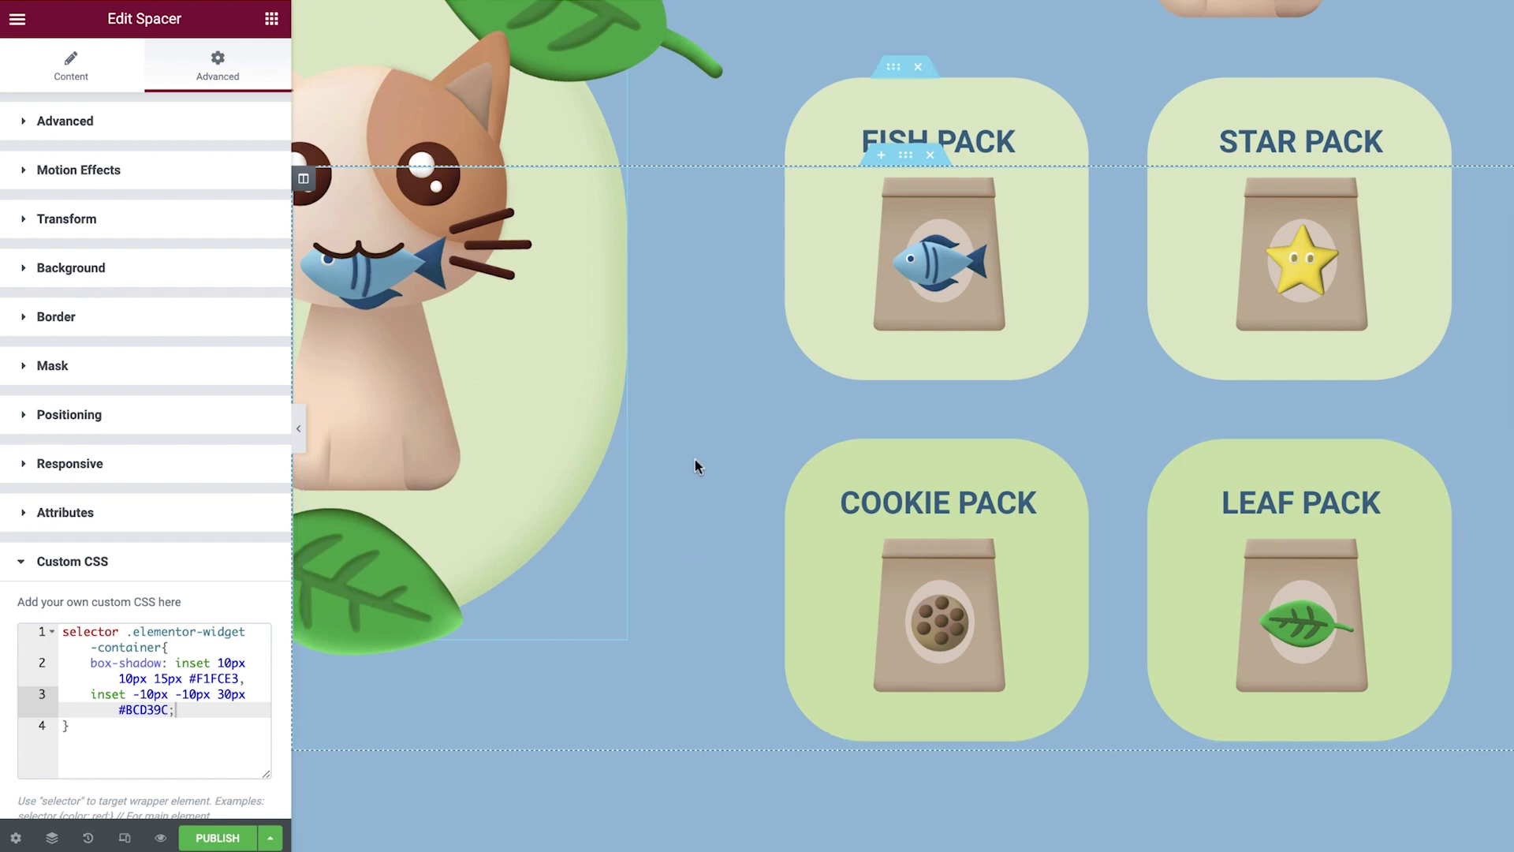
pyautogui.click(797, 93)
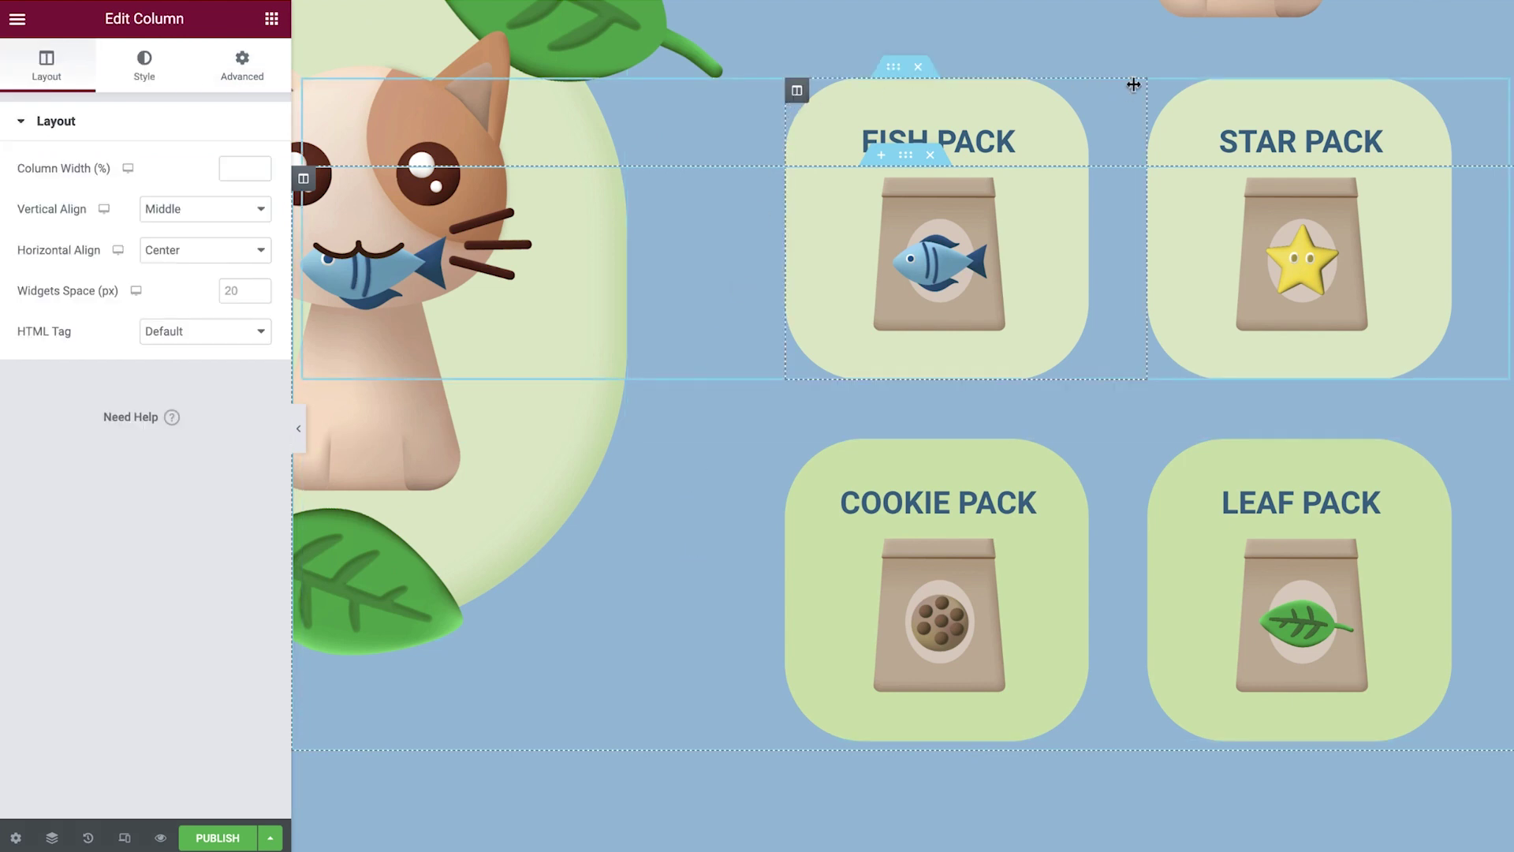
pyautogui.click(797, 451)
pyautogui.click(1161, 453)
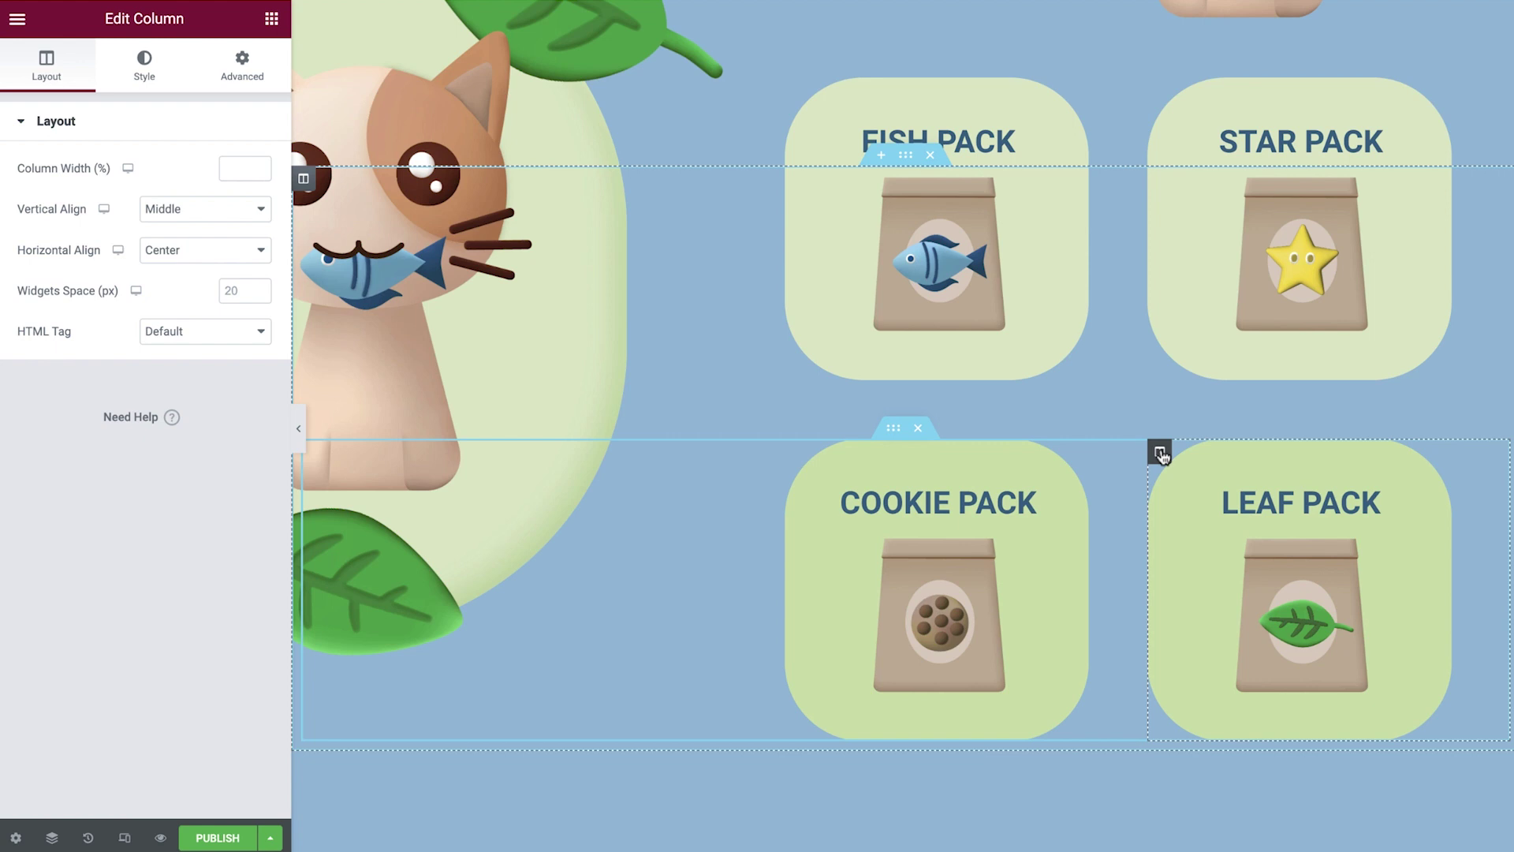
pyautogui.click(798, 90)
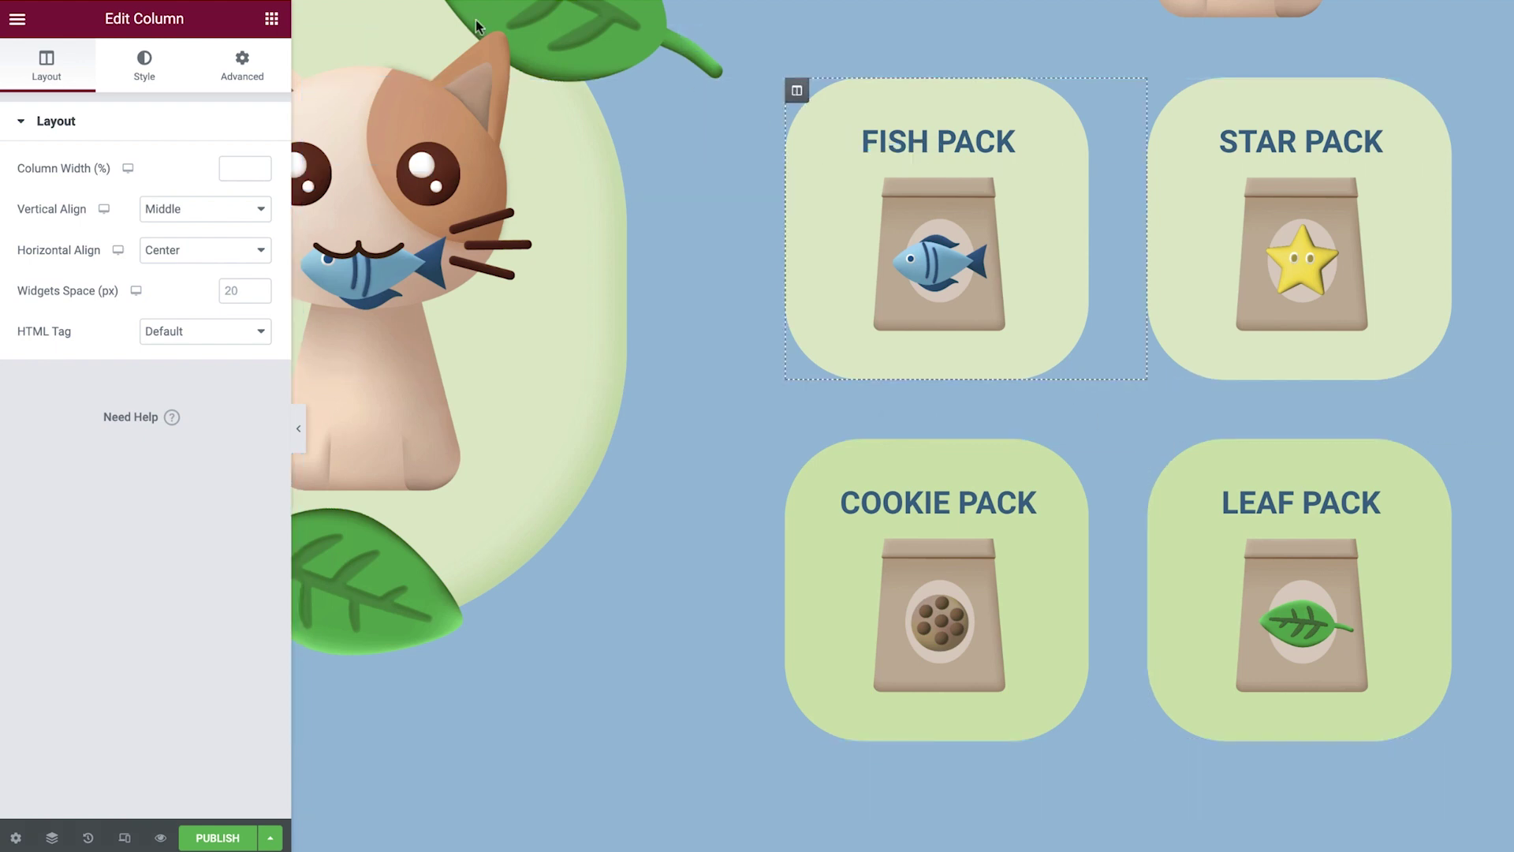
pyautogui.click(261, 74)
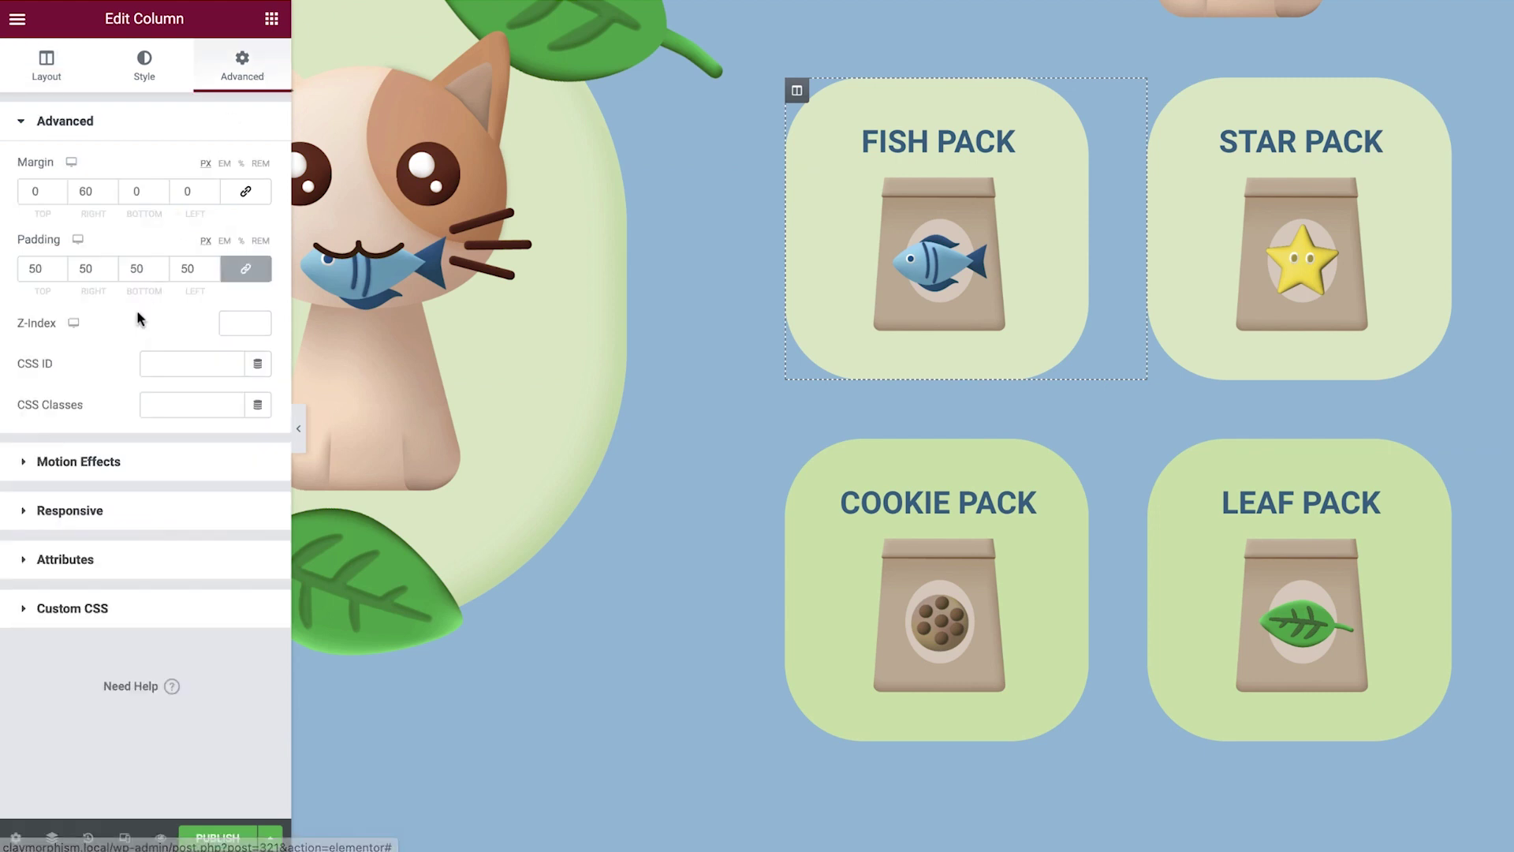
pyautogui.click(166, 404)
pyautogui.write('clay')
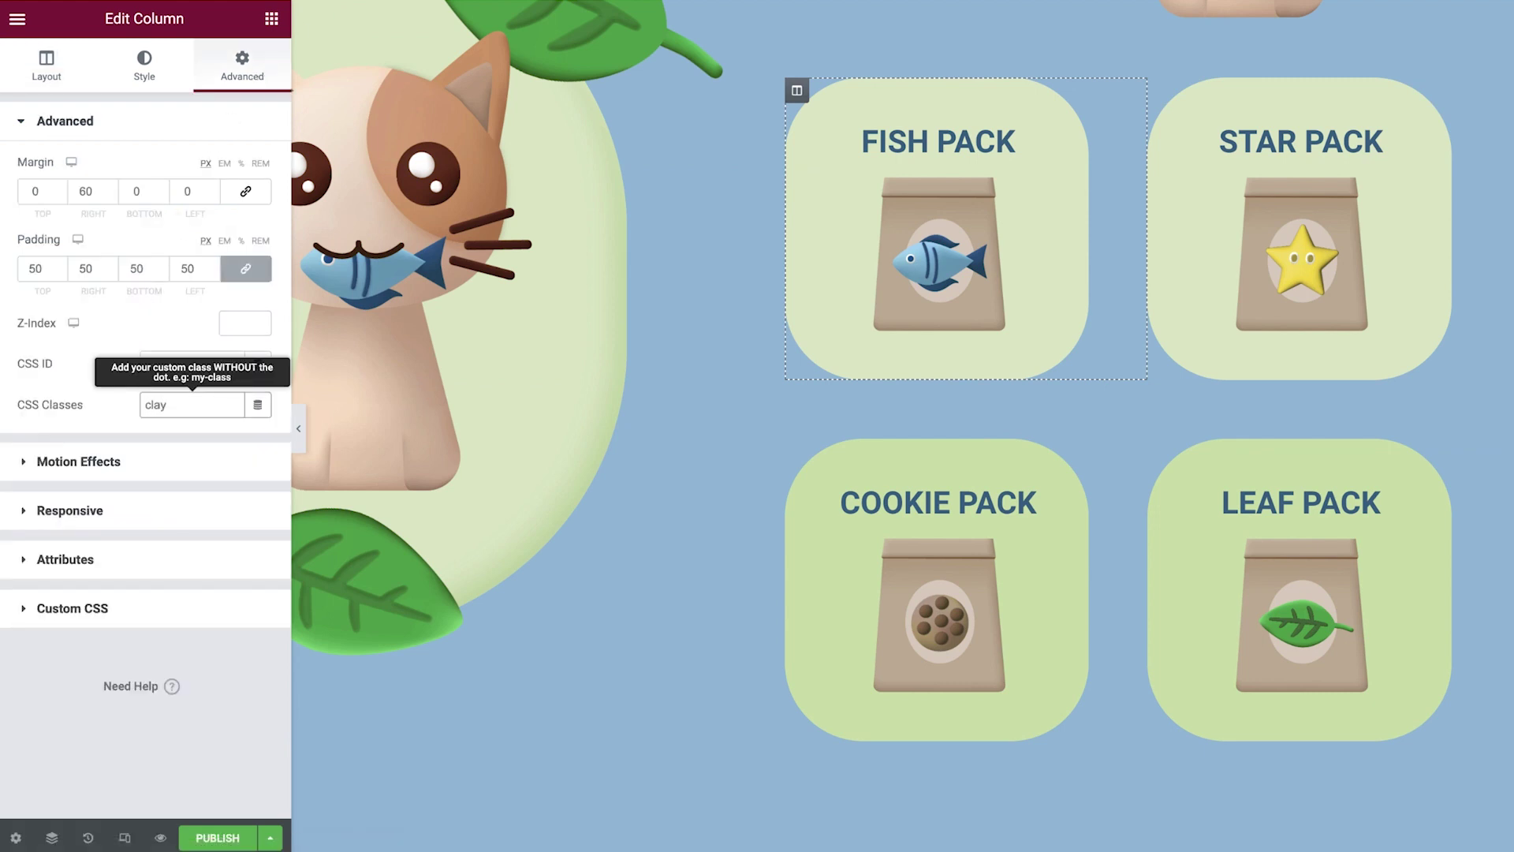
pyautogui.doubleClick(157, 404)
pyautogui.hotkey('ctrl', 'c')
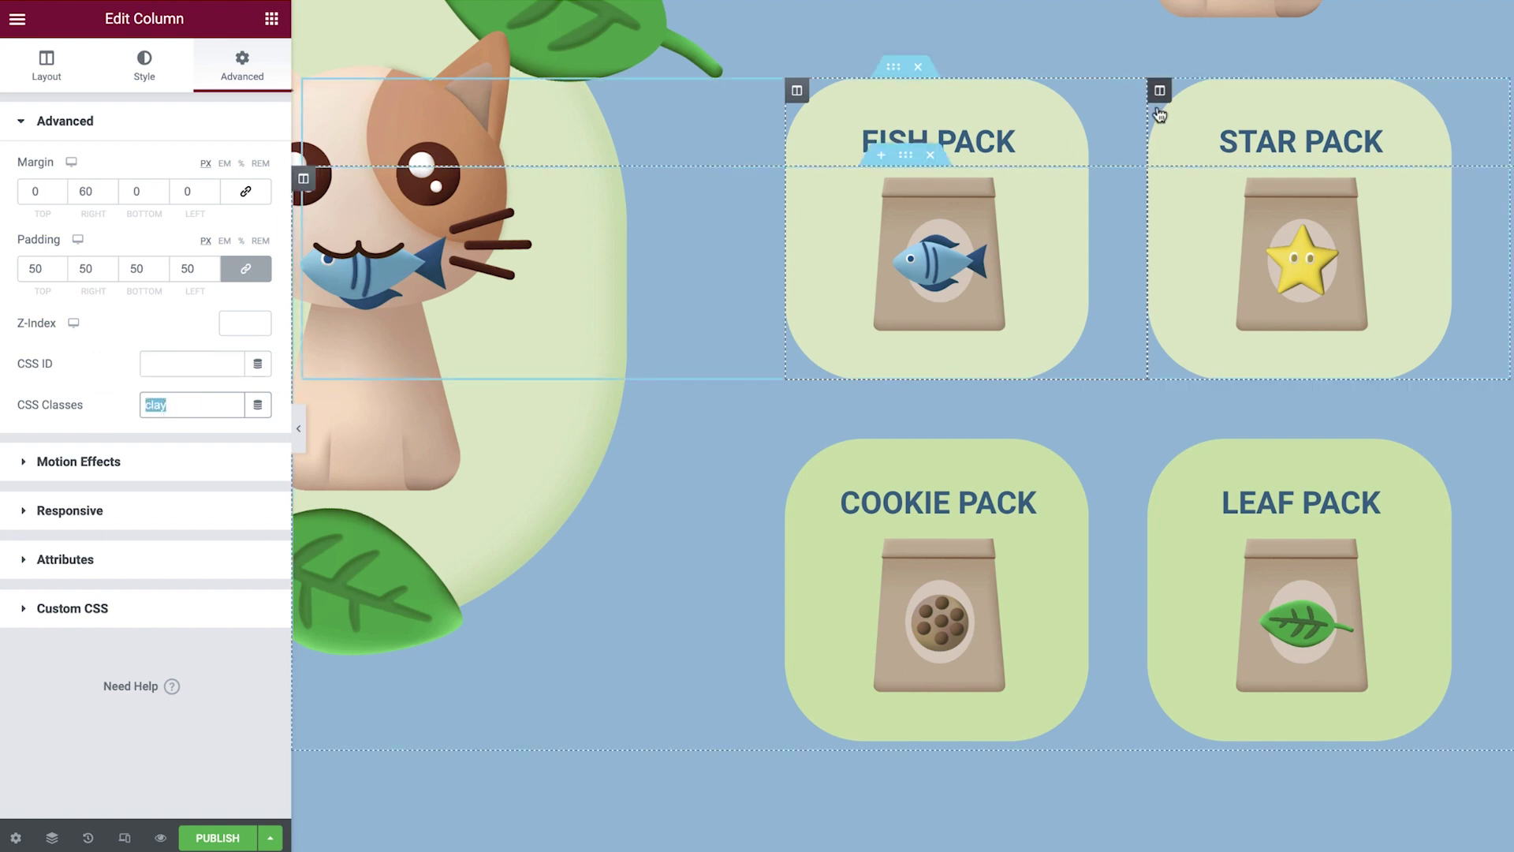
pyautogui.click(180, 409)
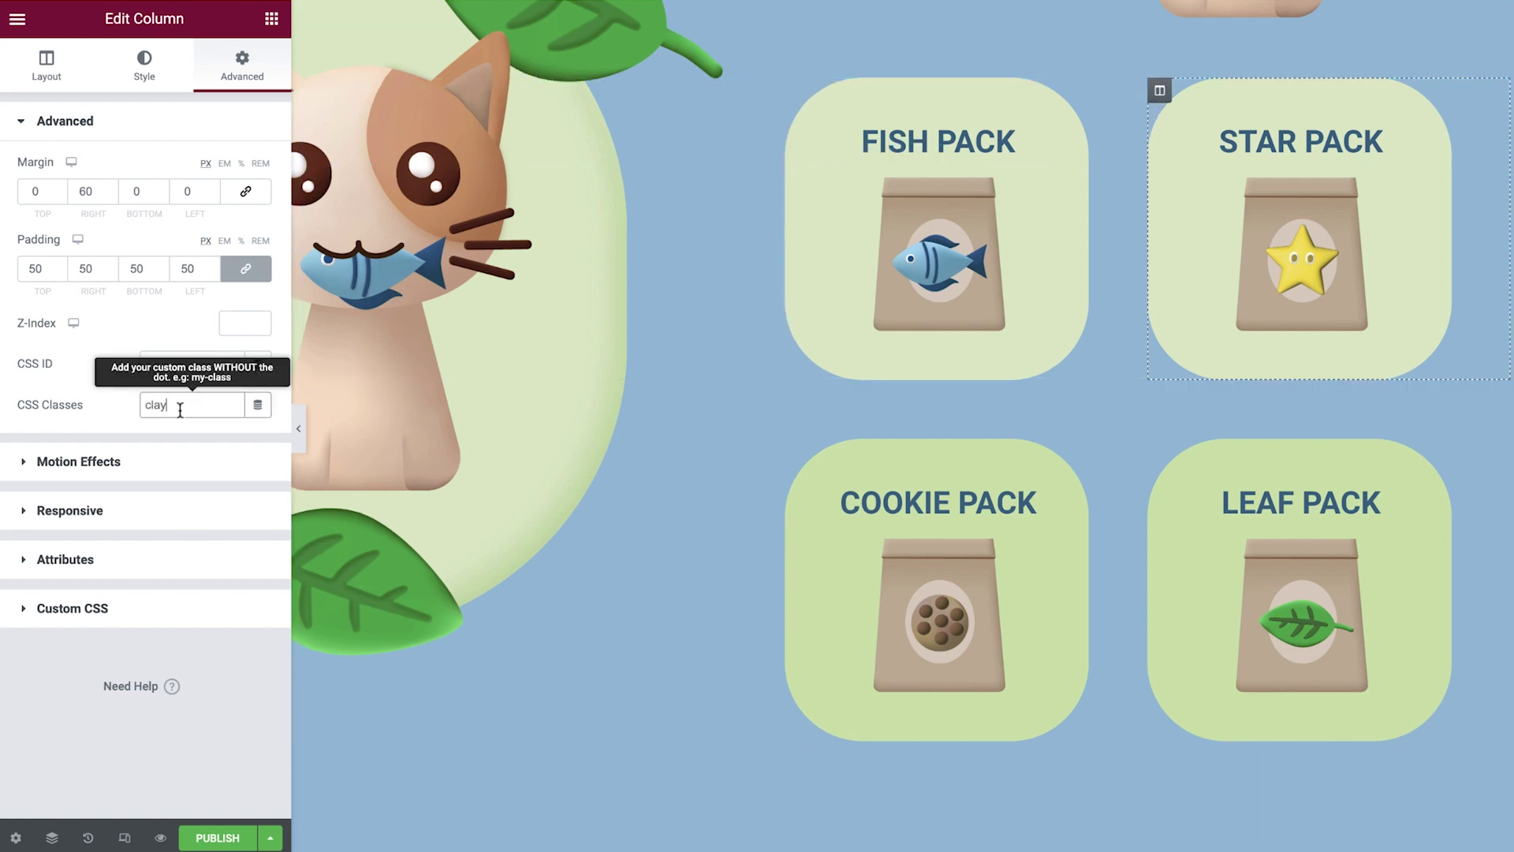
# Paste the clay class into the Cookie Pack and Leaf Pack columns' CSS Classes.
pyautogui.click(795, 455)
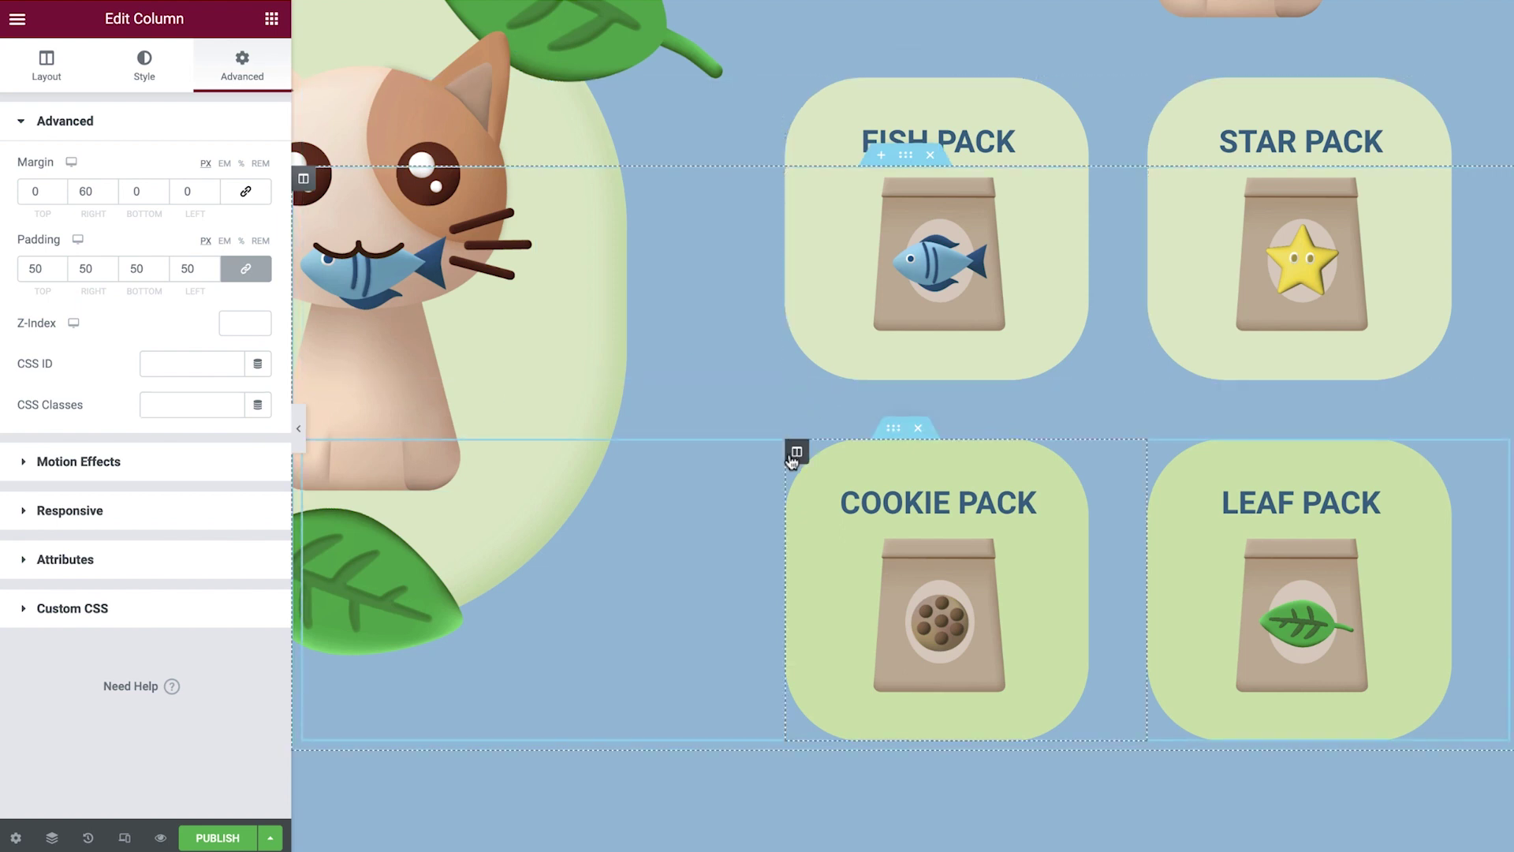
pyautogui.click(199, 404)
pyautogui.hotkey('ctrl', 'v')
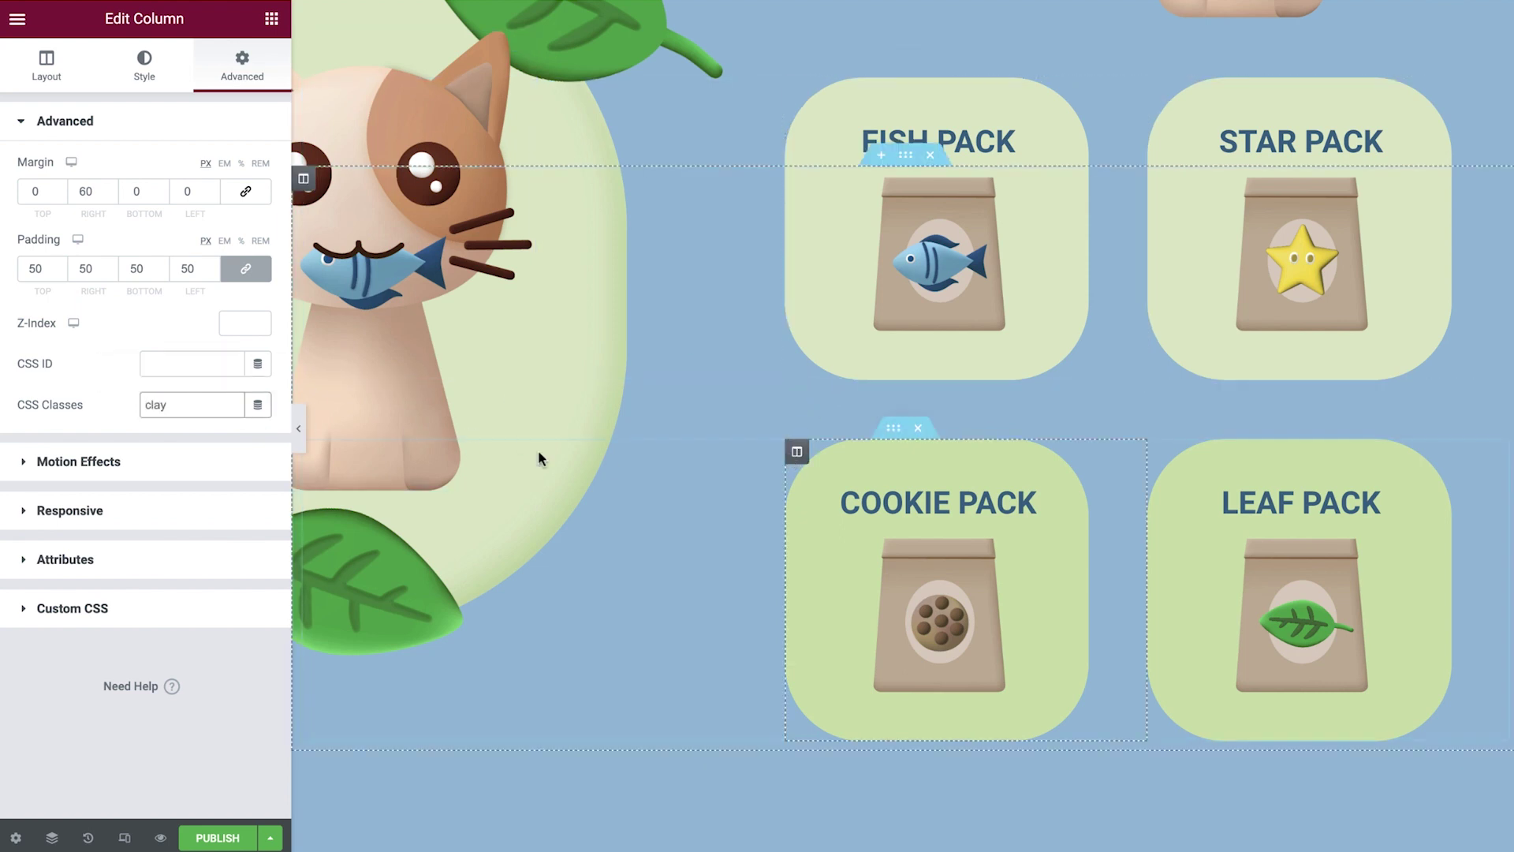
pyautogui.click(1160, 451)
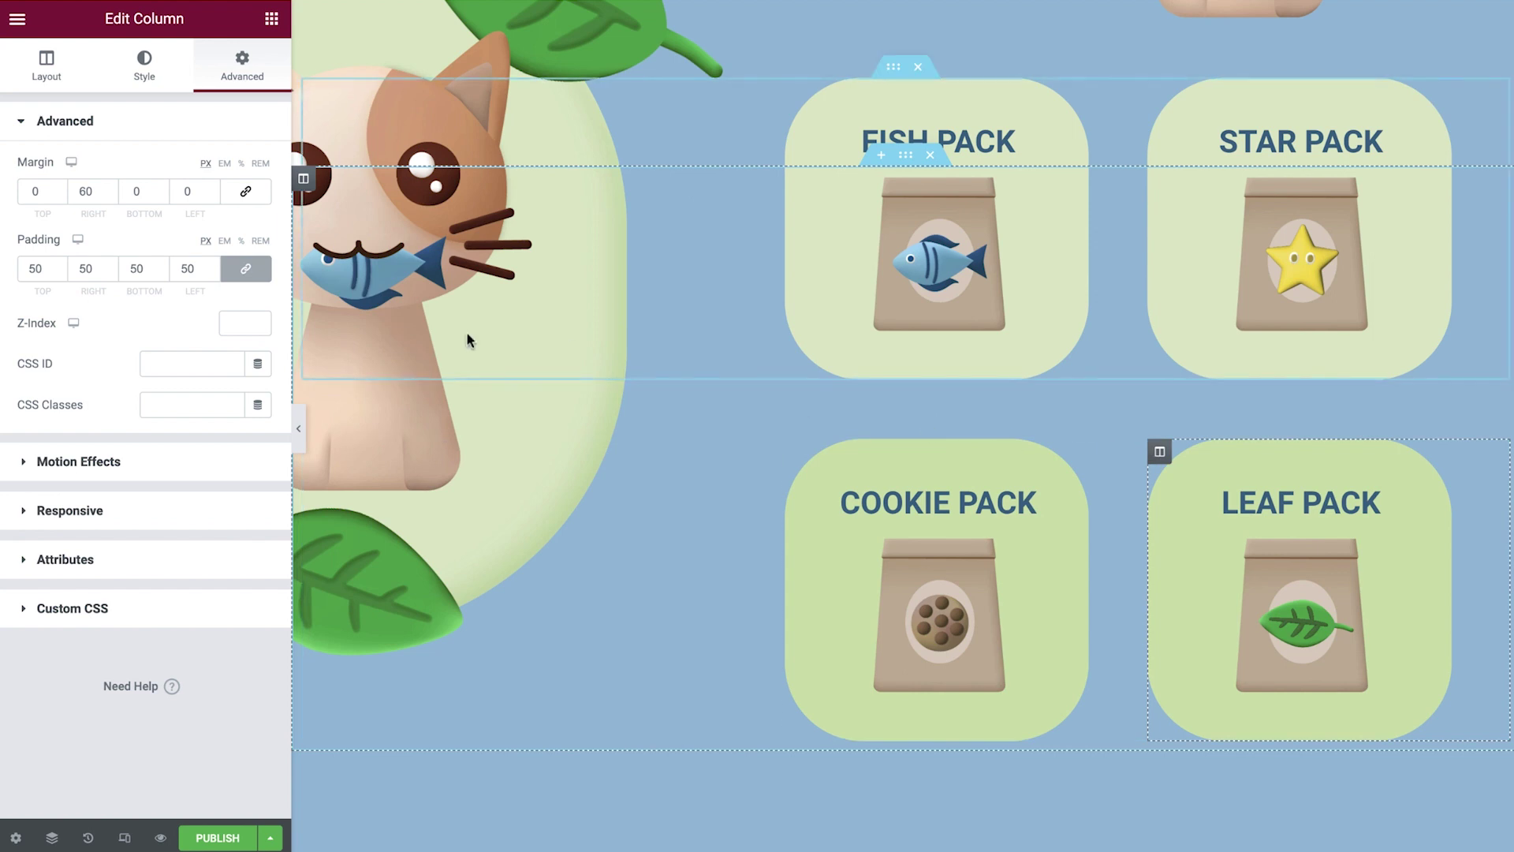
pyautogui.click(194, 405)
pyautogui.hotkey('ctrl', 'v')
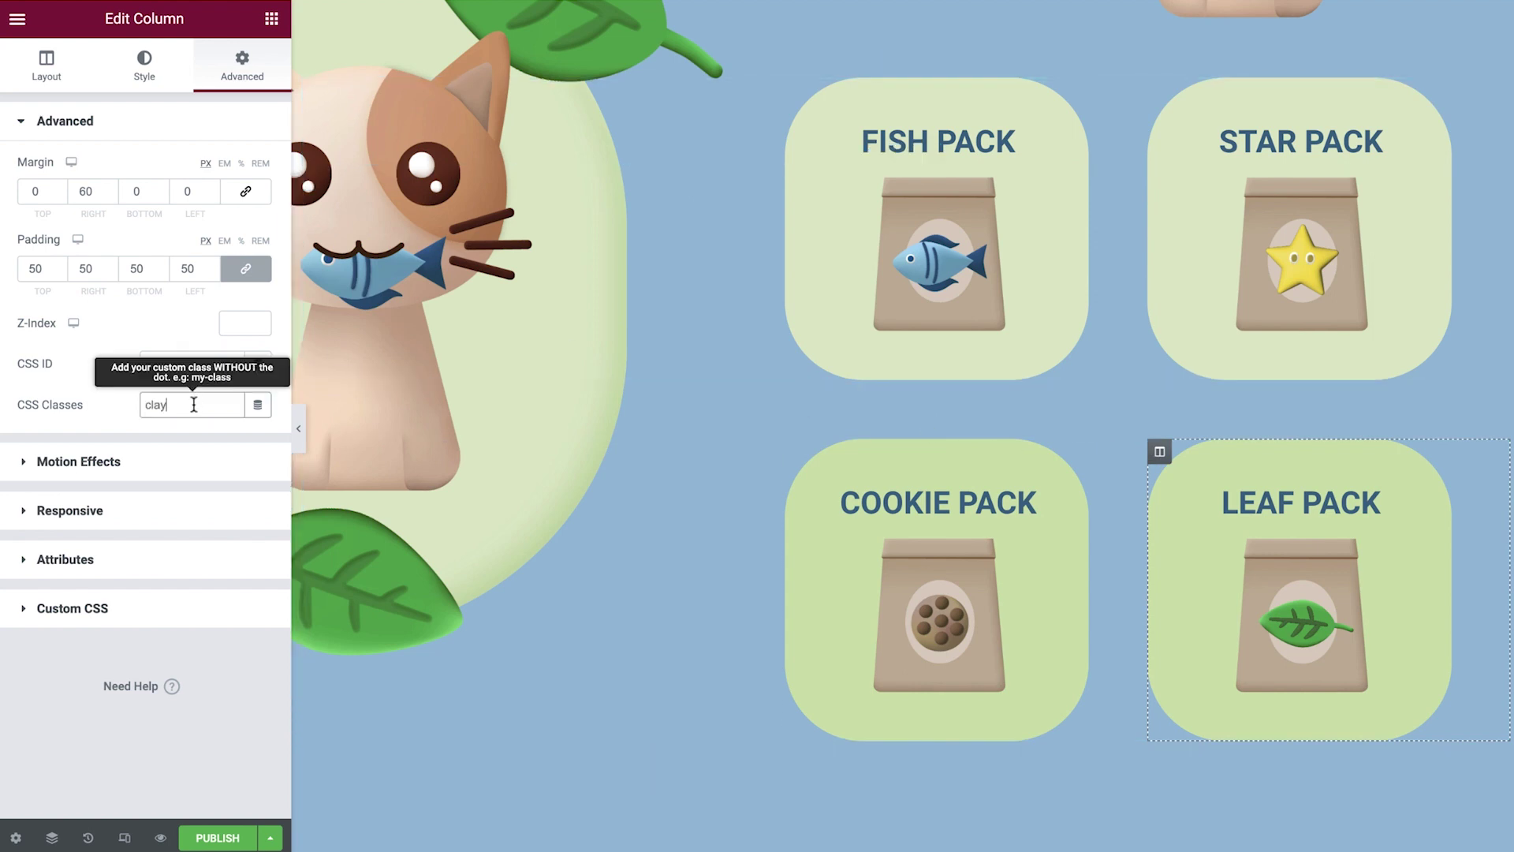
# In Page Settings custom CSS, paste a .clay card rule with background and inset shadow.
pyautogui.click(13, 841)
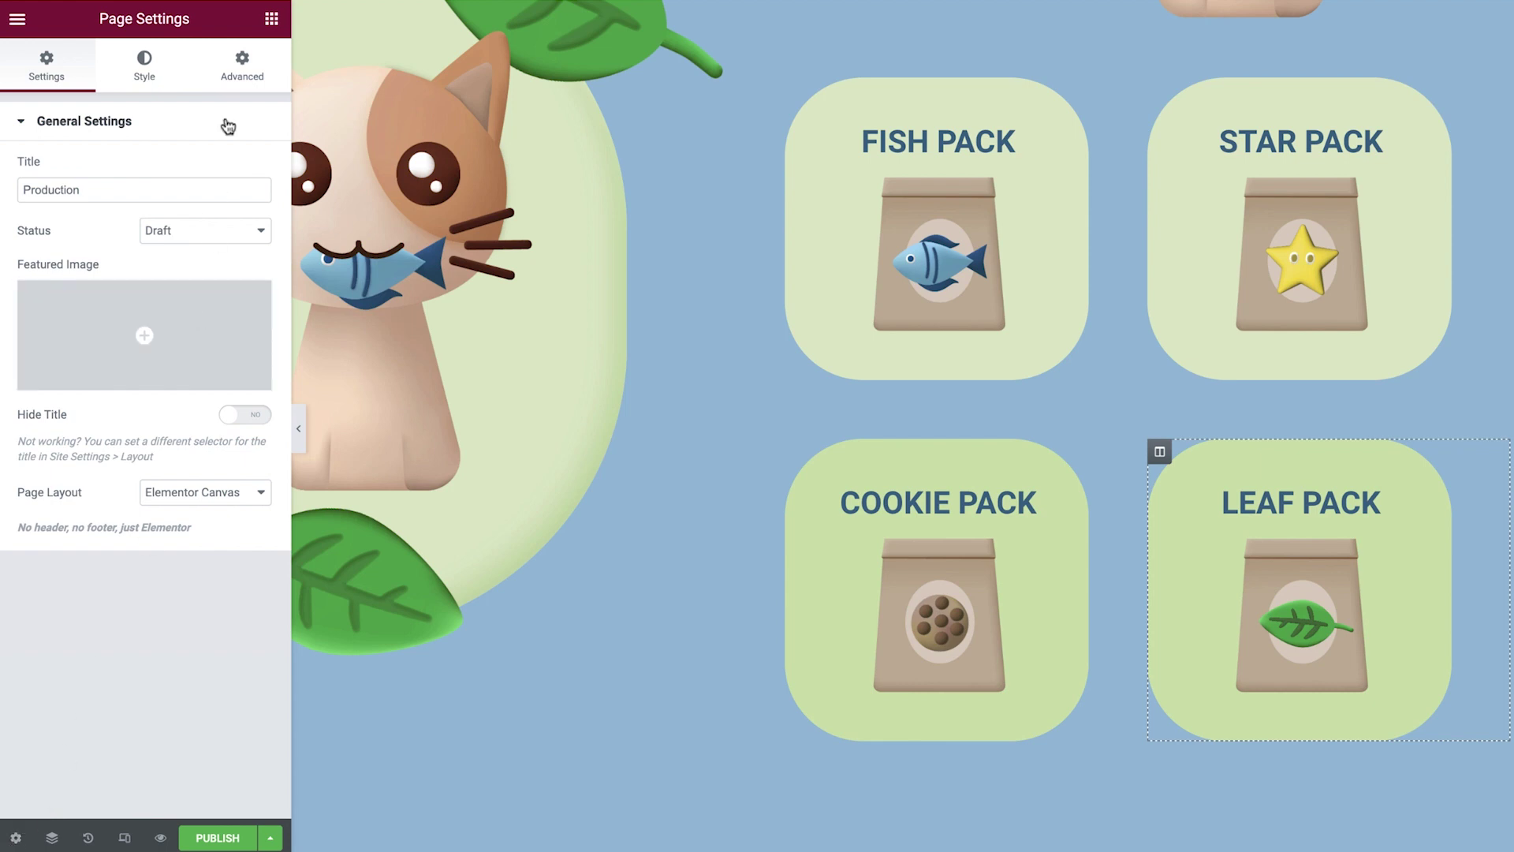
pyautogui.click(233, 76)
pyautogui.click(63, 192)
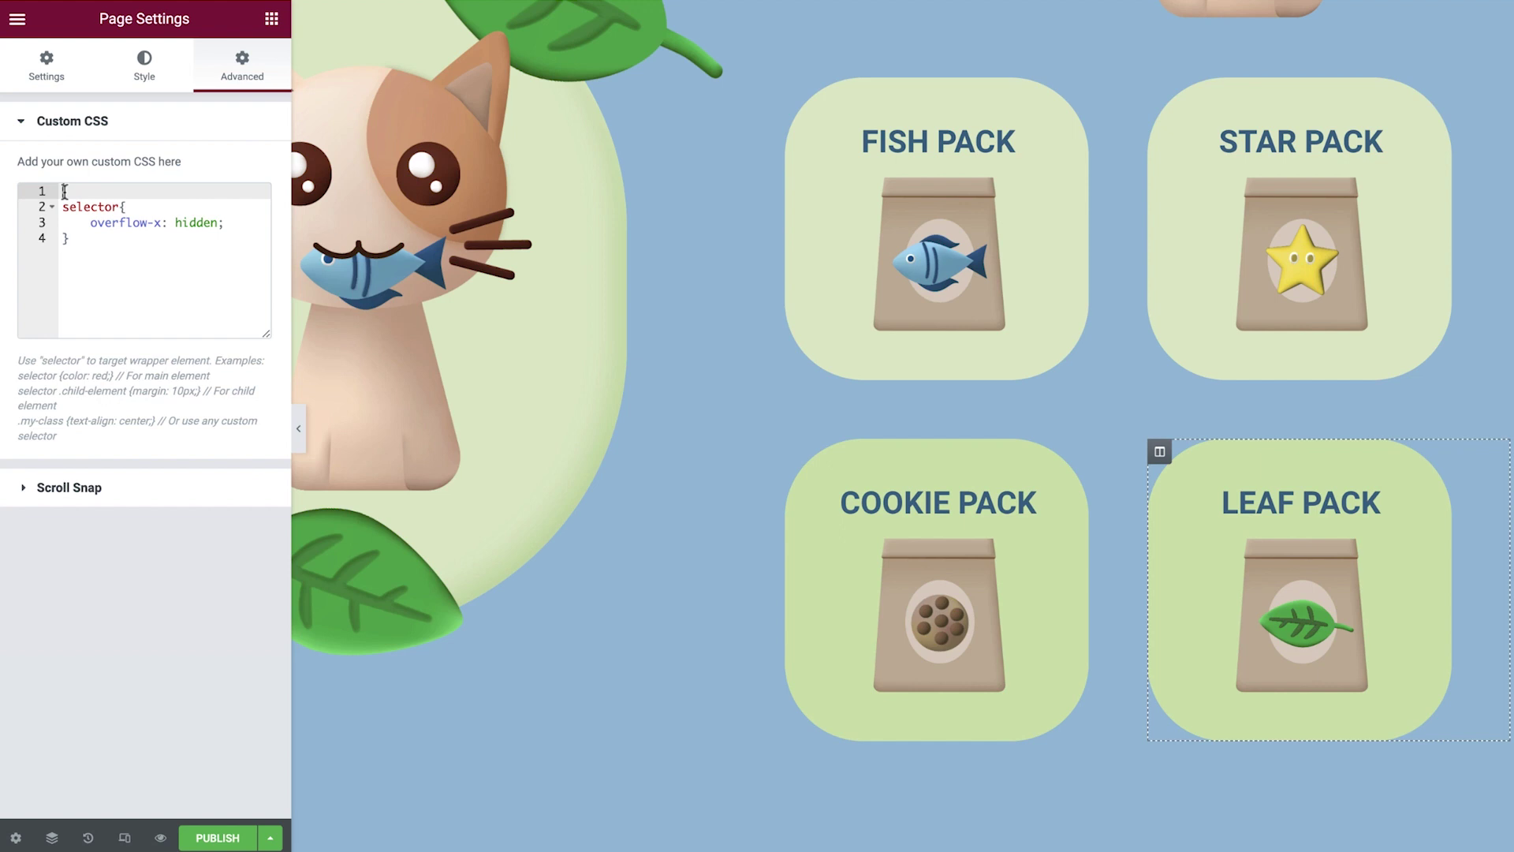
pyautogui.write('.clay .elementor-widget-wrap{}')
pyautogui.click(143, 207)
pyautogui.press('Return')
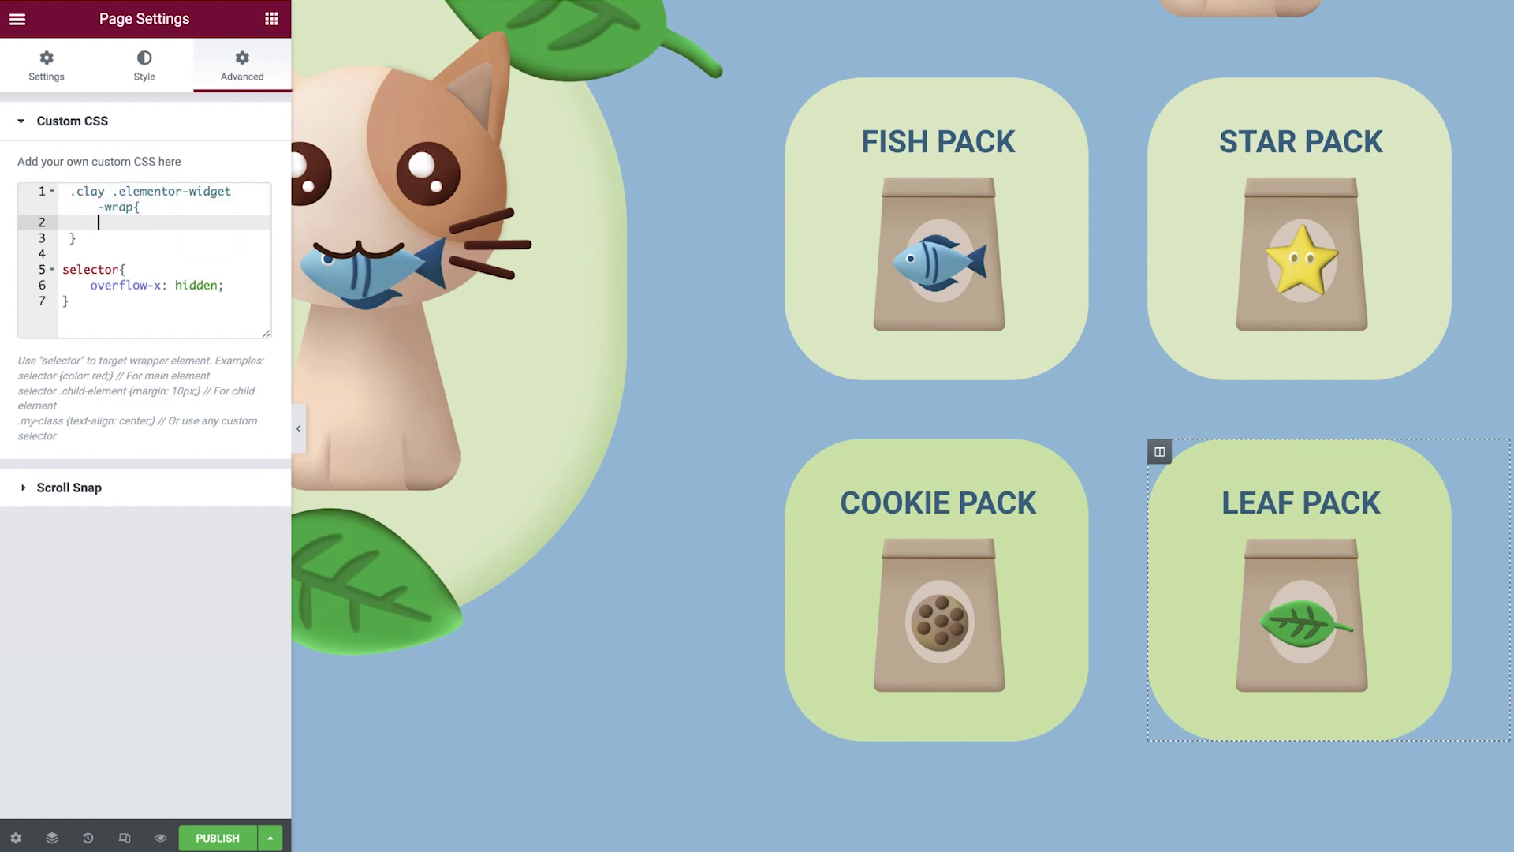
pyautogui.write('background-color: #fff; box-shadow: inset 10px 10px 15px')
# Set inset #F1FCE3 and #A9C682 shadows, trying then removing a #1F688C42 drop shadow.
pyautogui.click(133, 269)
pyautogui.write('#F1FCE3,')
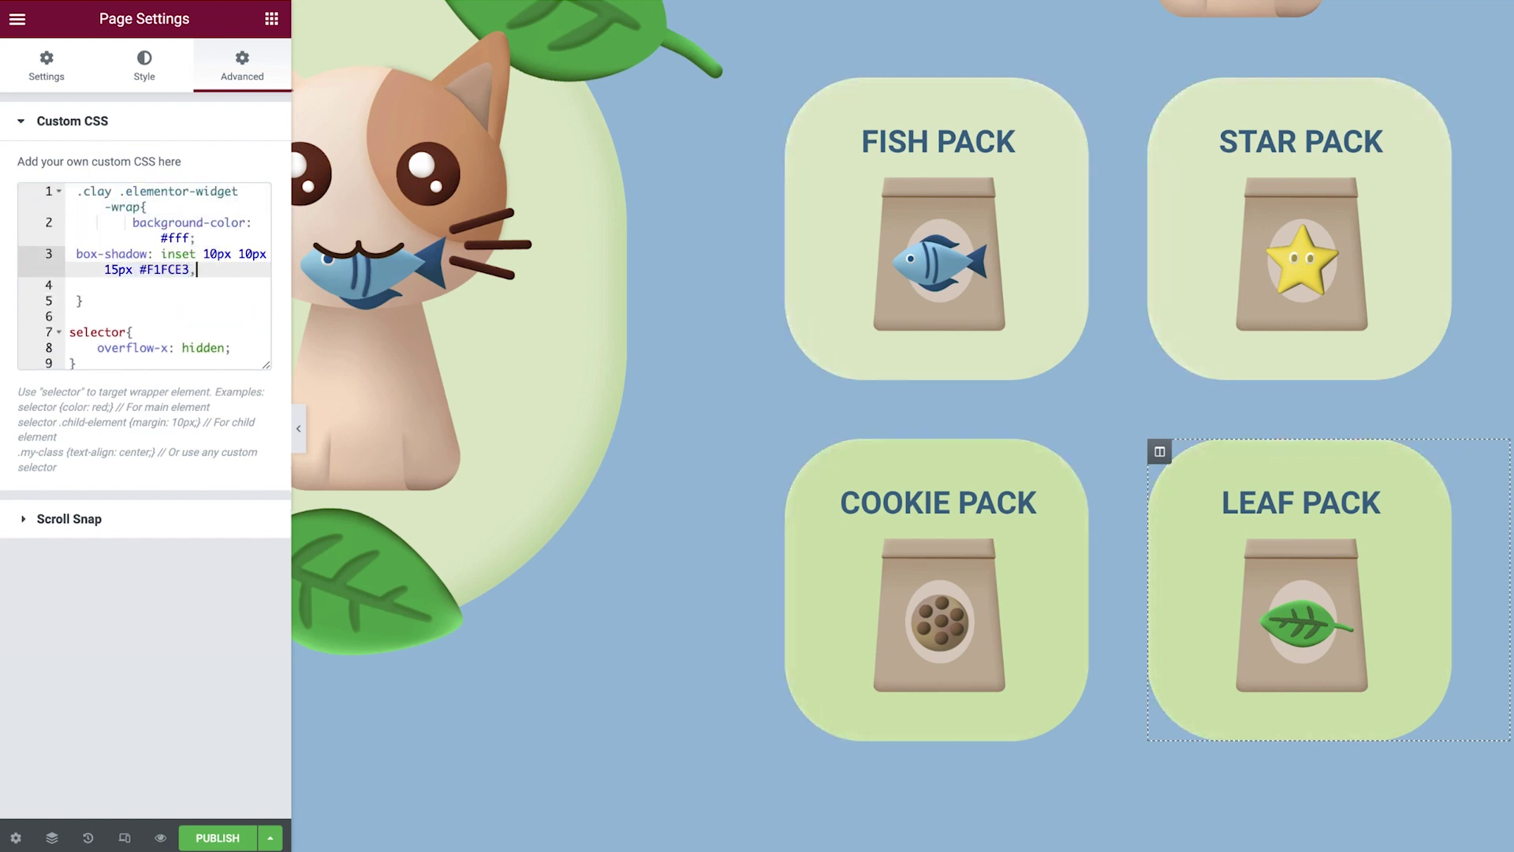
pyautogui.press('Return')
pyautogui.write('inset -10px -10px 20px #A9C682')
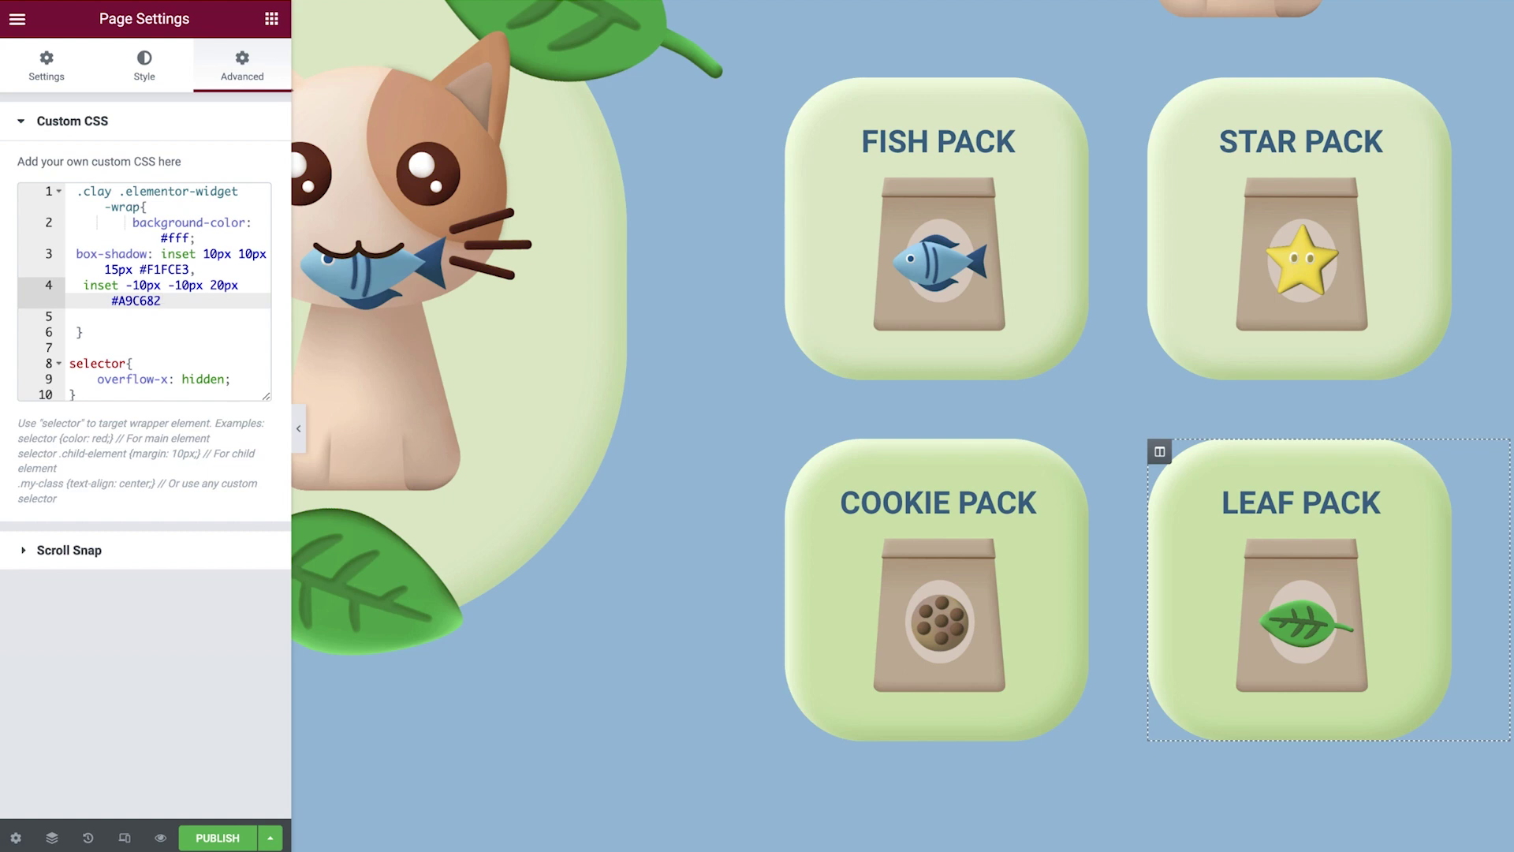
pyautogui.write(',')
pyautogui.press('Return')
pyautogui.write('10px 10px 20px ')
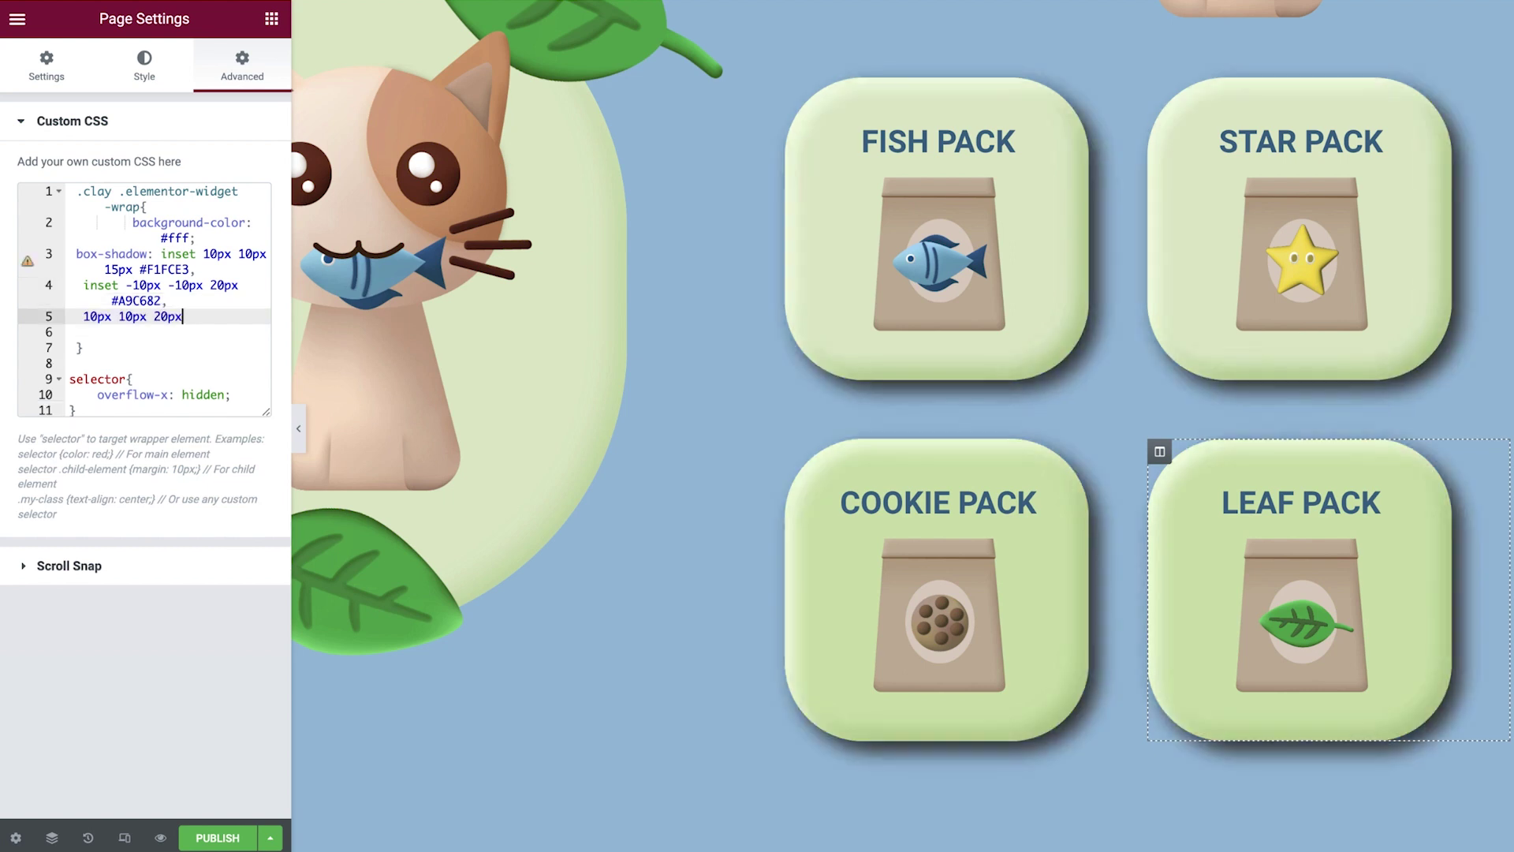
pyautogui.write('#1F688C42;')
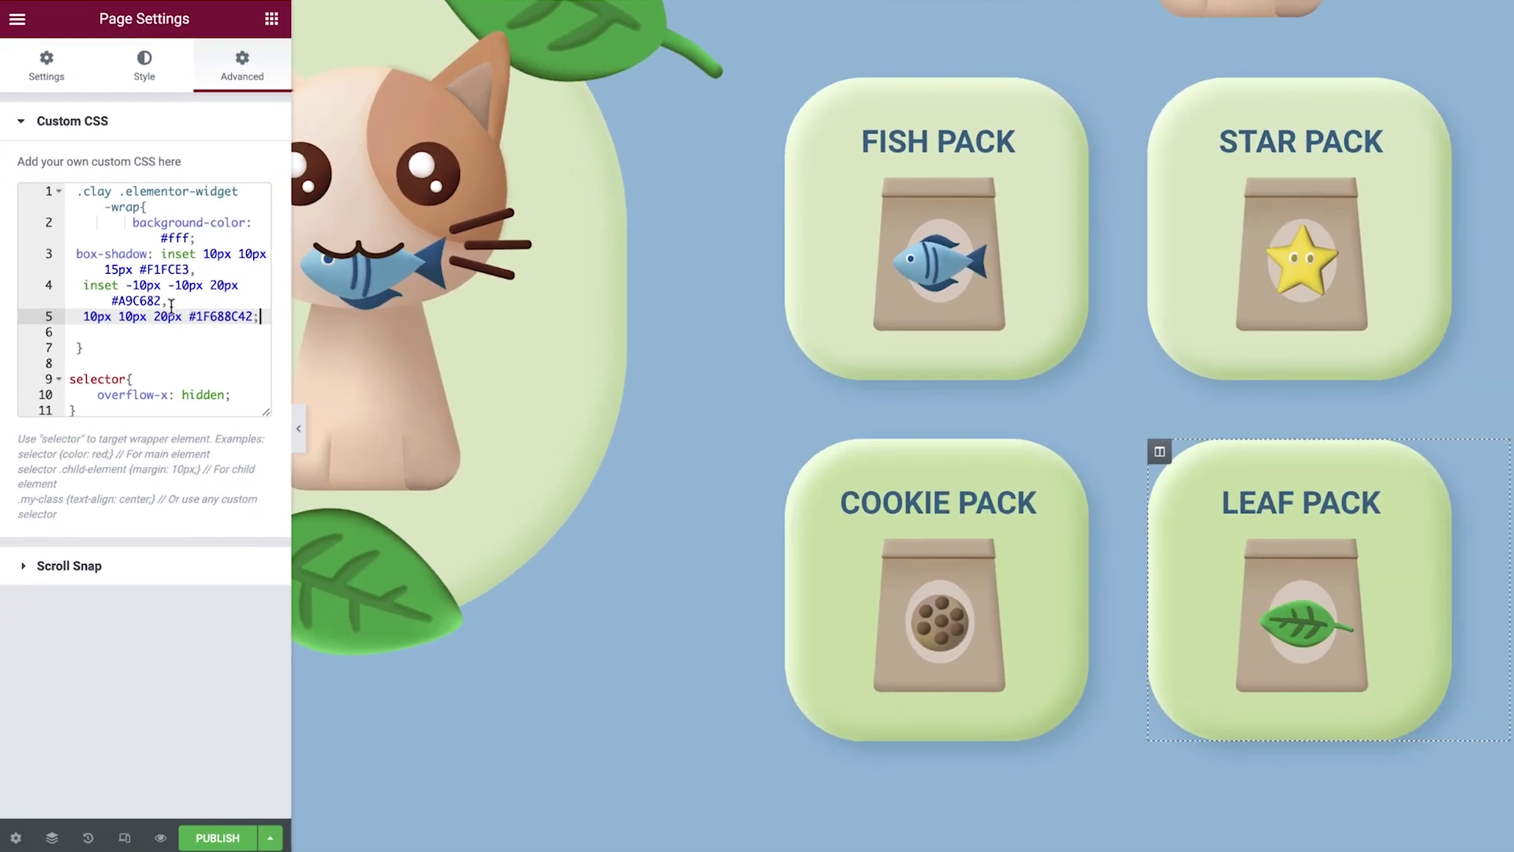
pyautogui.moveTo(172, 305); pyautogui.dragTo(204, 329)
pyautogui.write(';')
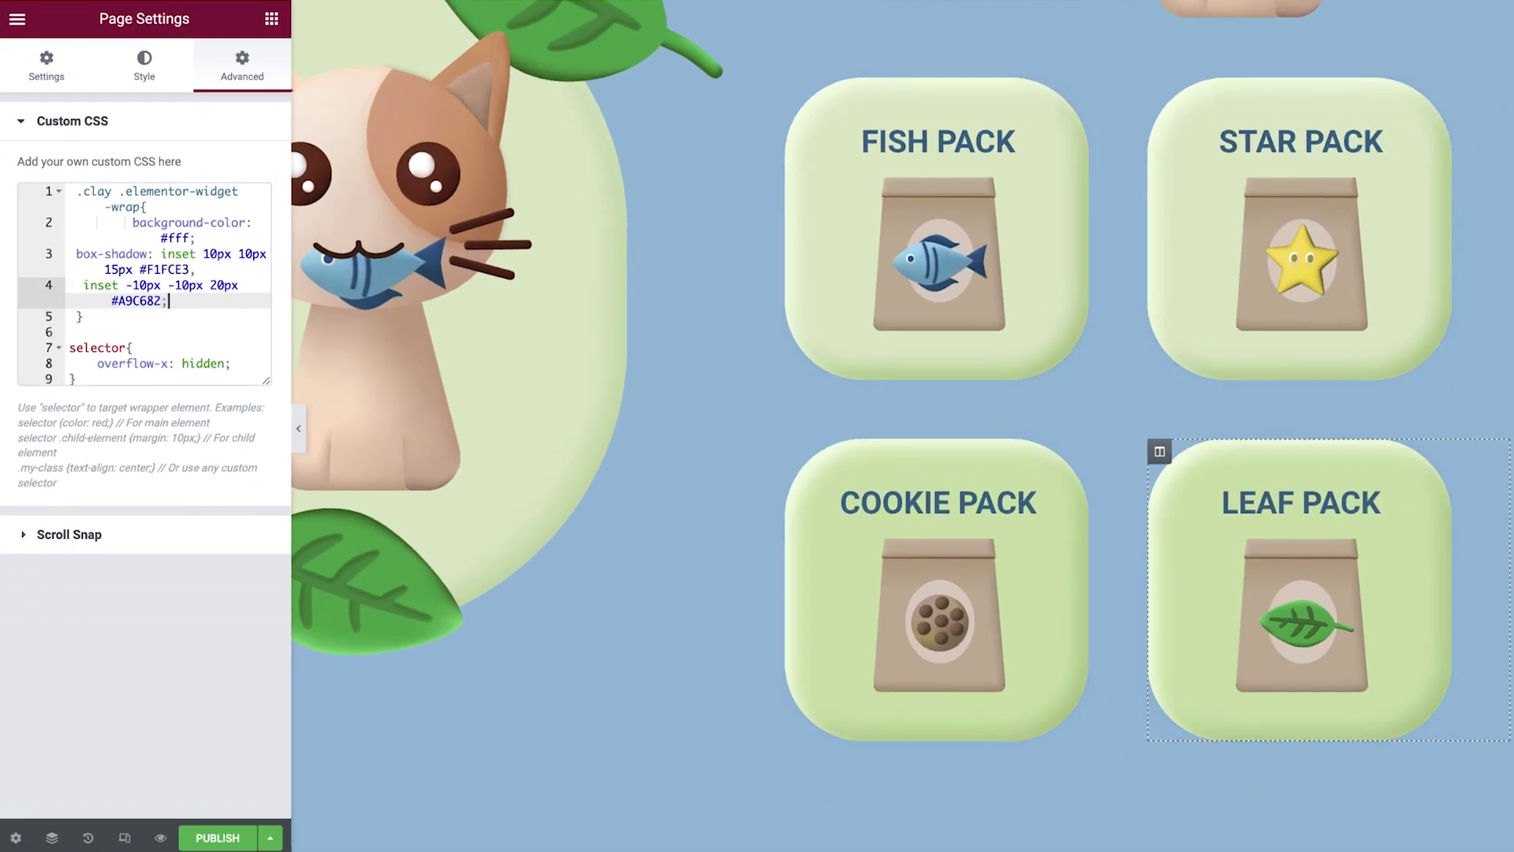
# Scroll the canvas down to the BUY NOW button and peeking cat section.
pyautogui.scroll(-1, 419, 793)
pyautogui.scroll(-5, 418, 793)
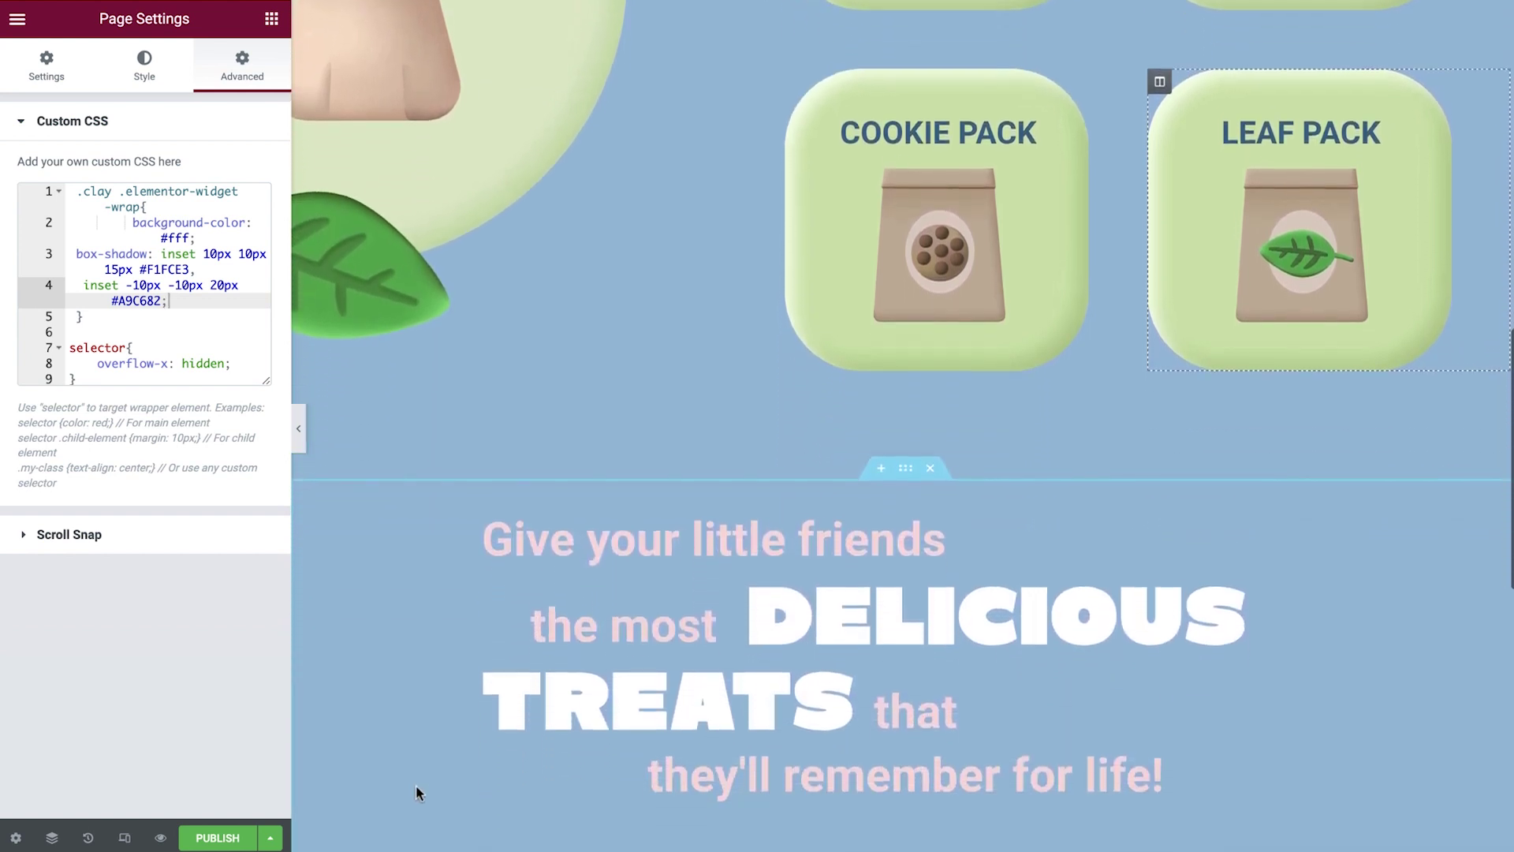
pyautogui.scroll(-5, 418, 793)
pyautogui.scroll(-3, 418, 792)
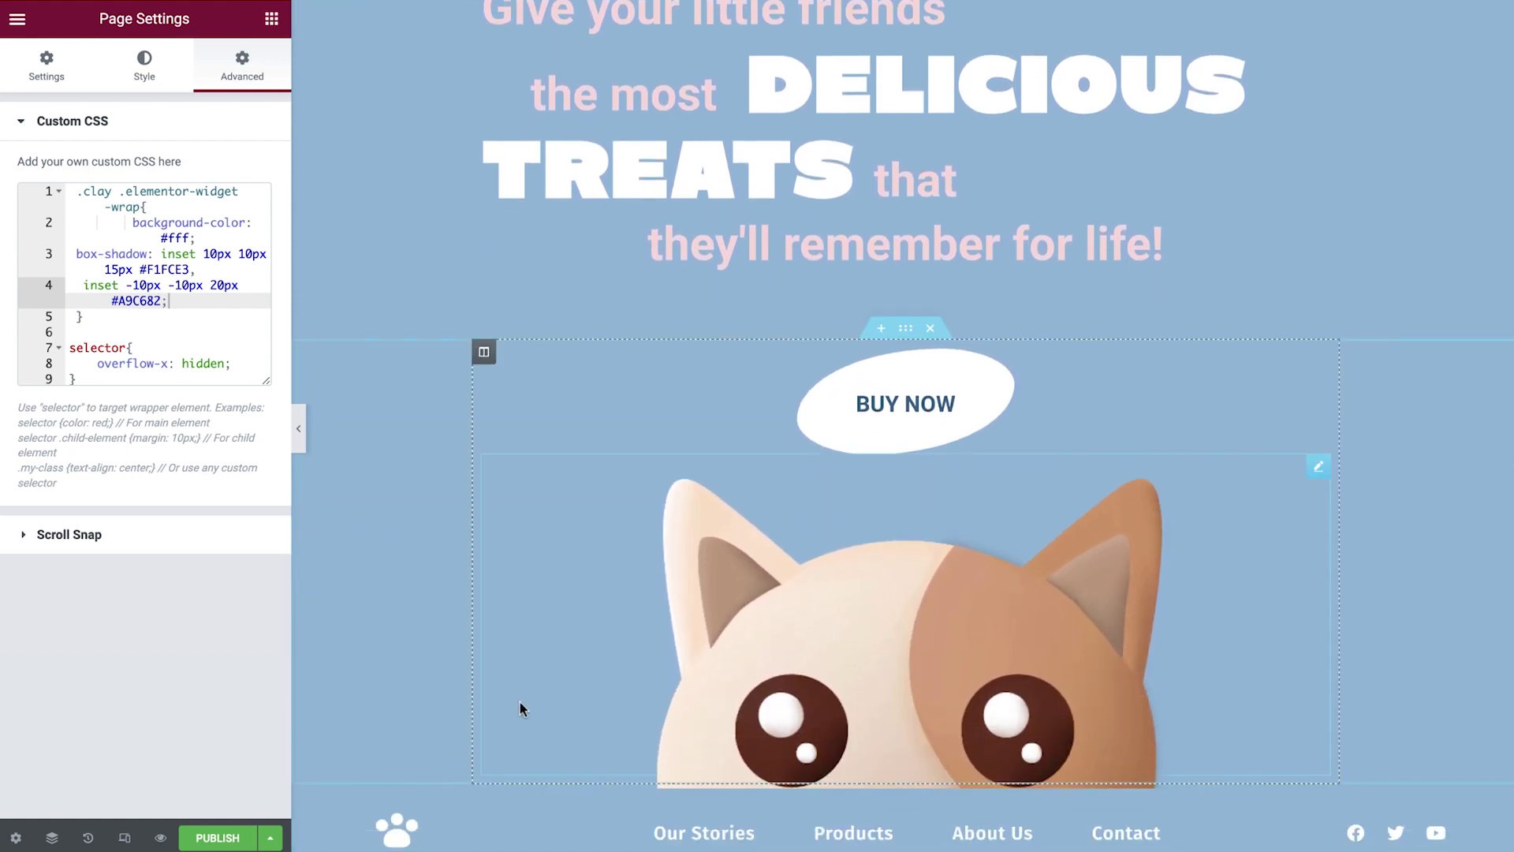
# Make the BUY NOW button's shadow inset at -8 horizontal, -8 vertical, blur 14.
pyautogui.click(828, 448)
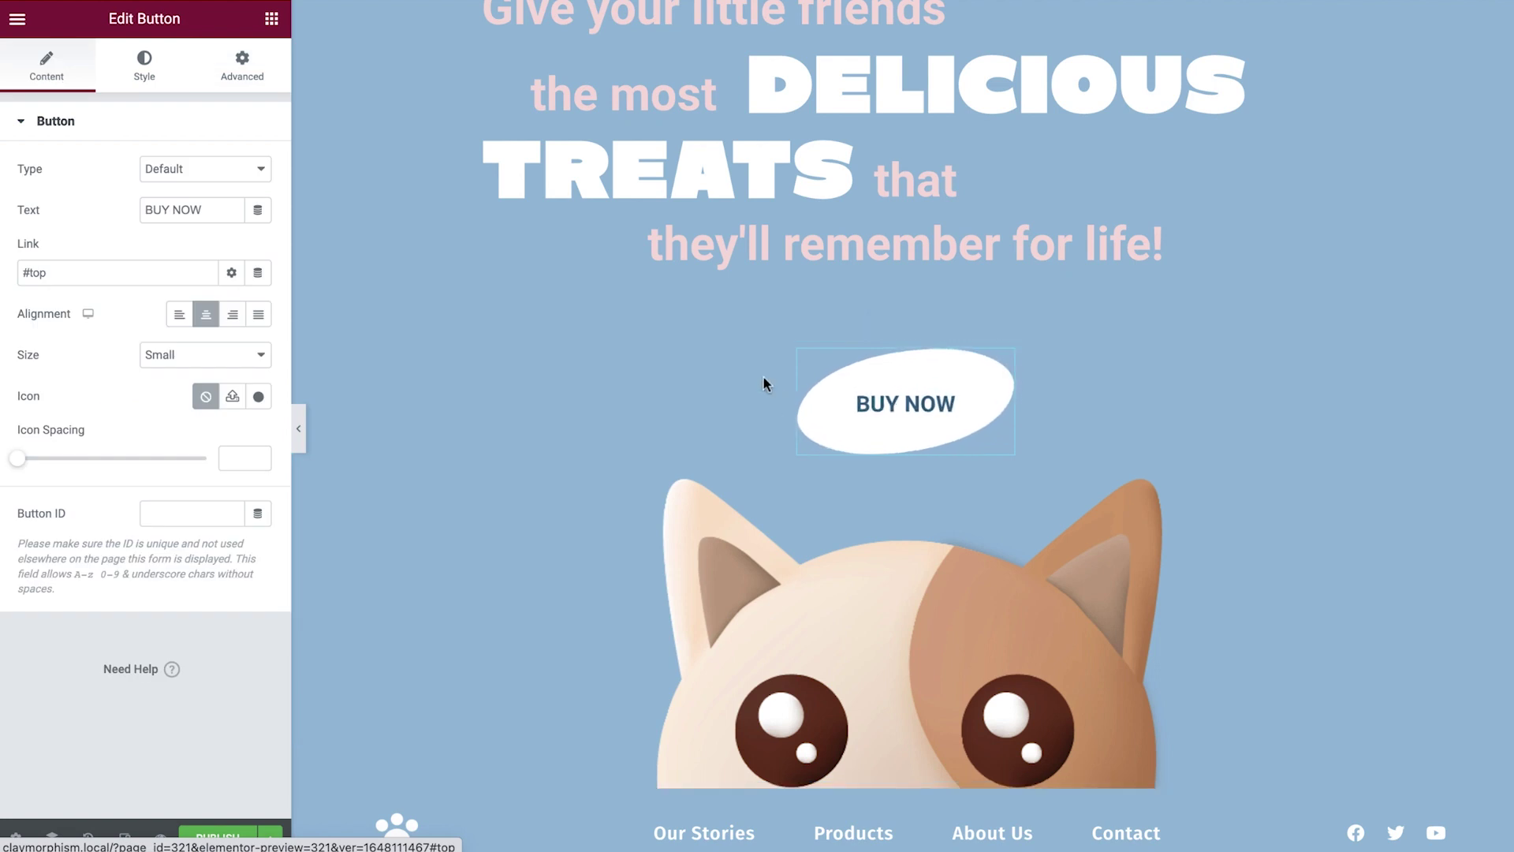
pyautogui.click(150, 79)
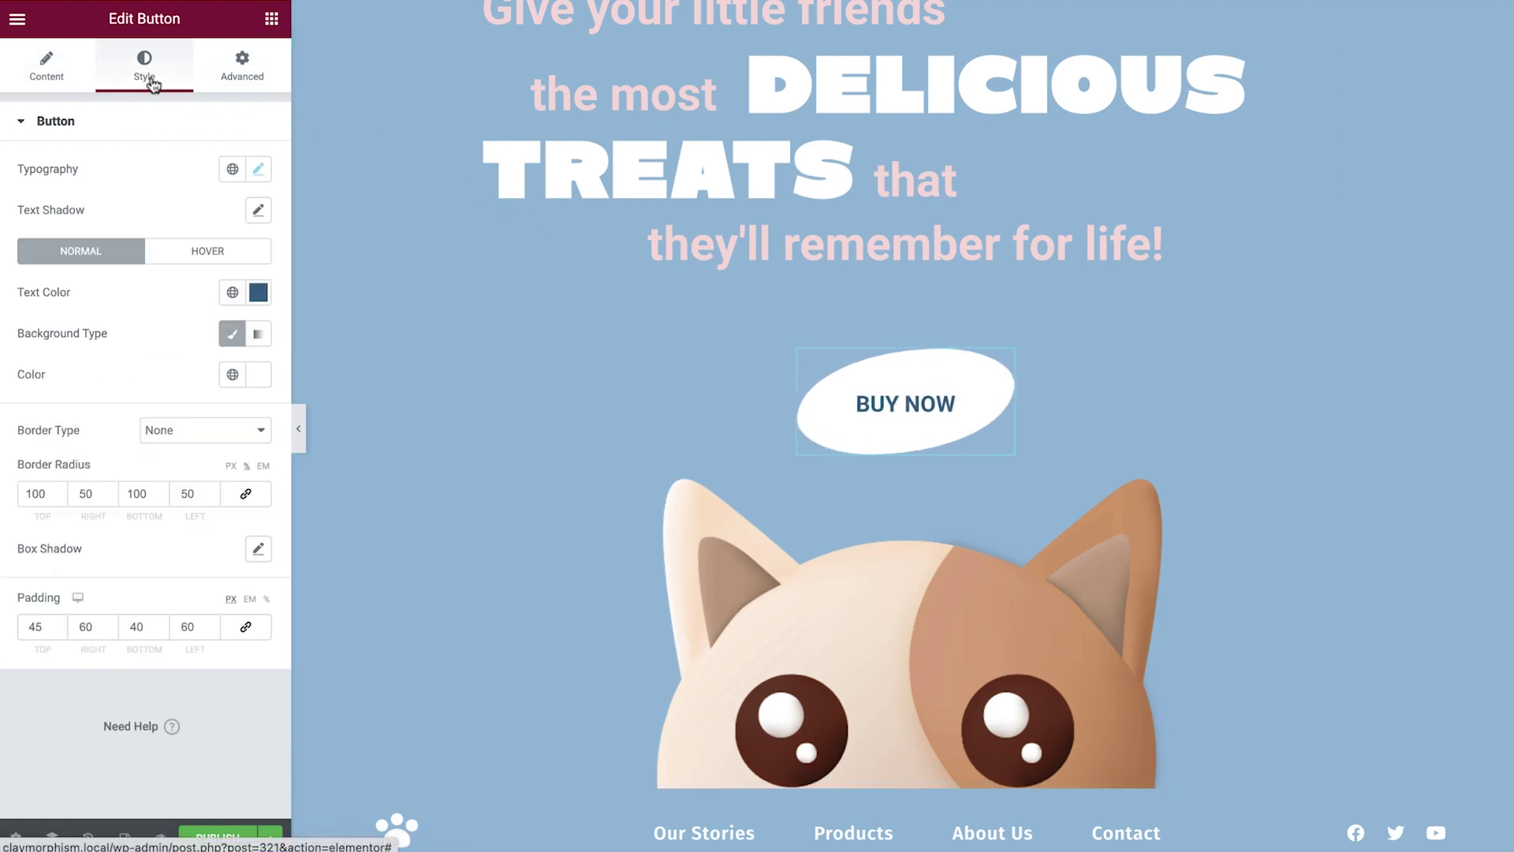
pyautogui.click(259, 559)
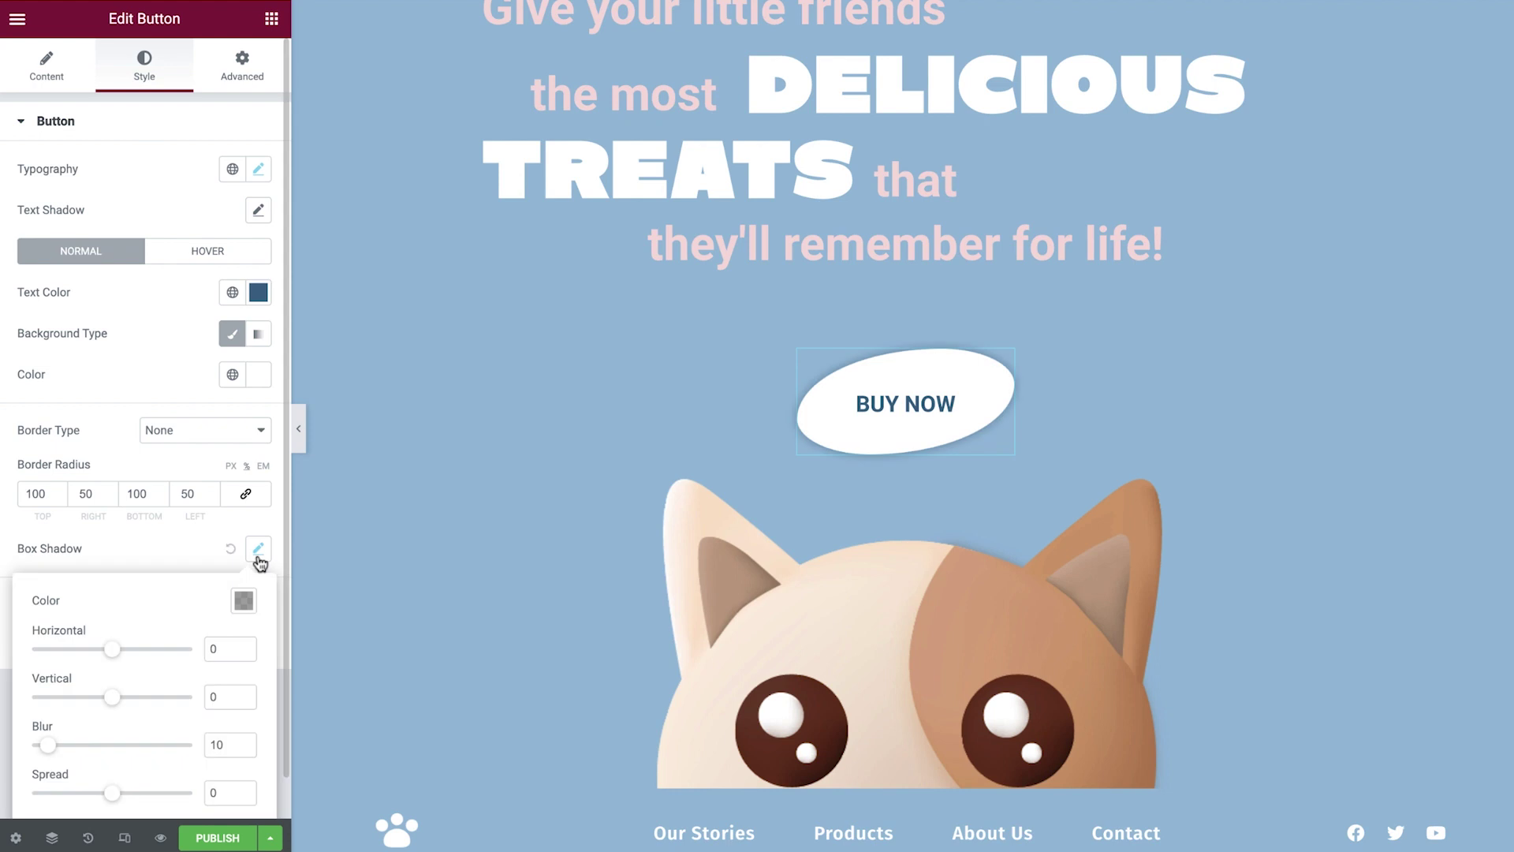
pyautogui.scroll(-1, 192, 604)
pyautogui.click(208, 787)
pyautogui.click(208, 812)
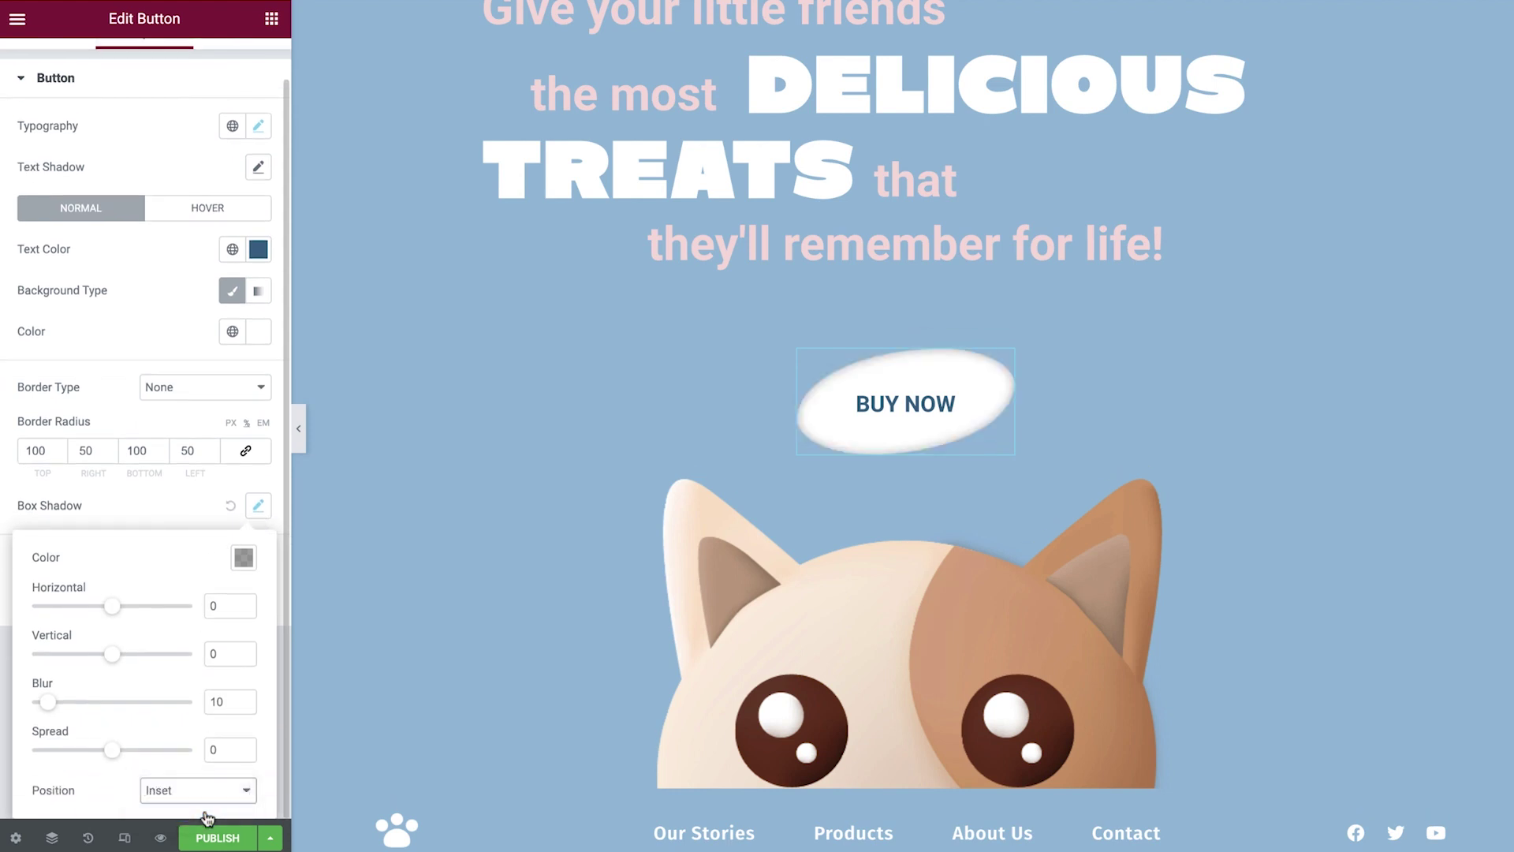
pyautogui.click(224, 605)
pyautogui.press('Down')
pyautogui.press('Down')
pyautogui.press('Down')
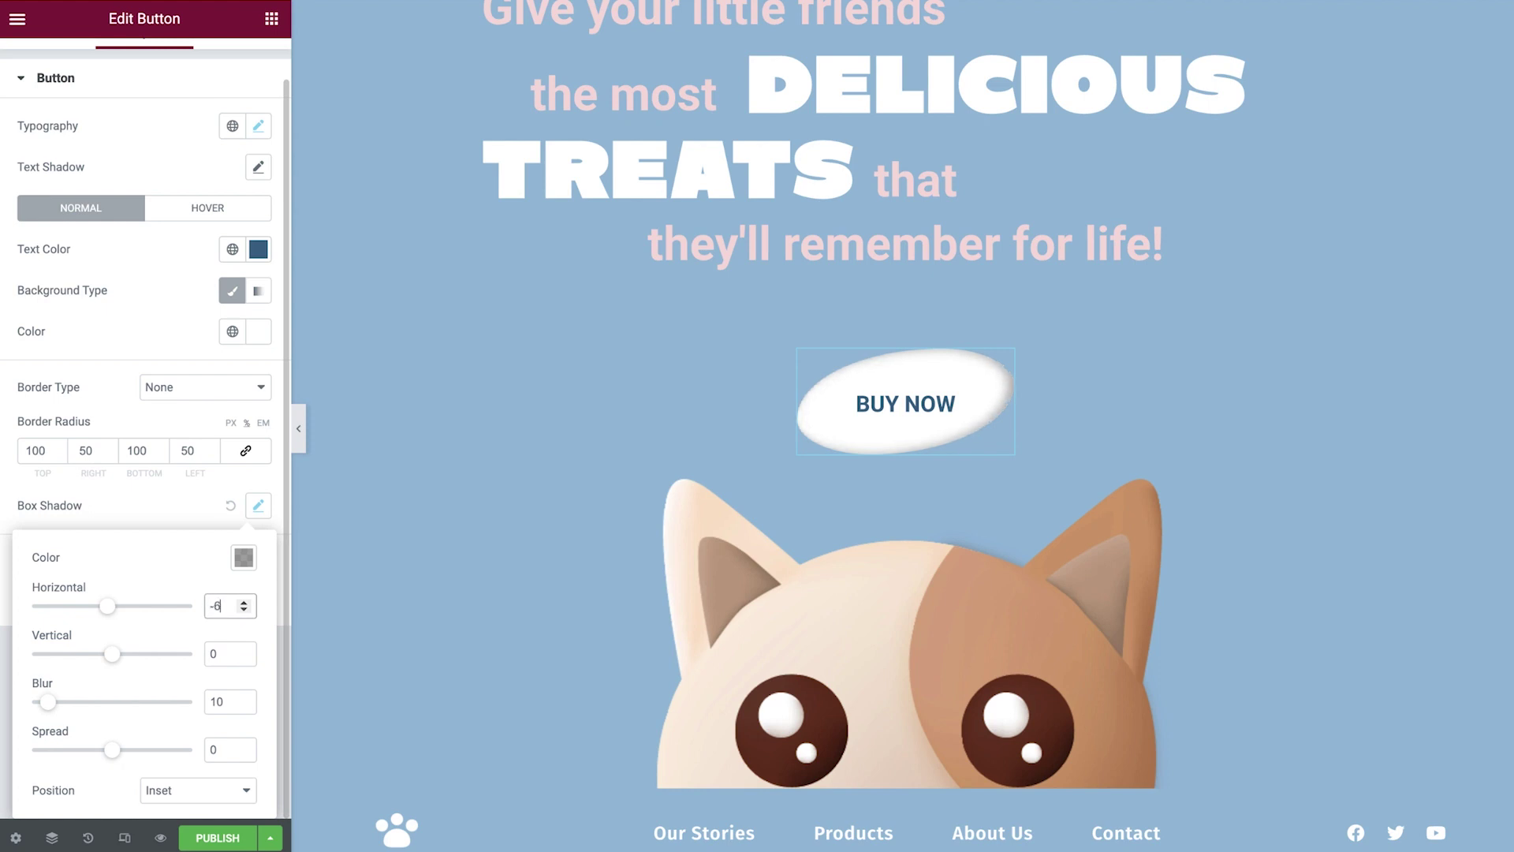
pyautogui.press('Tab')
pyautogui.write('-7')
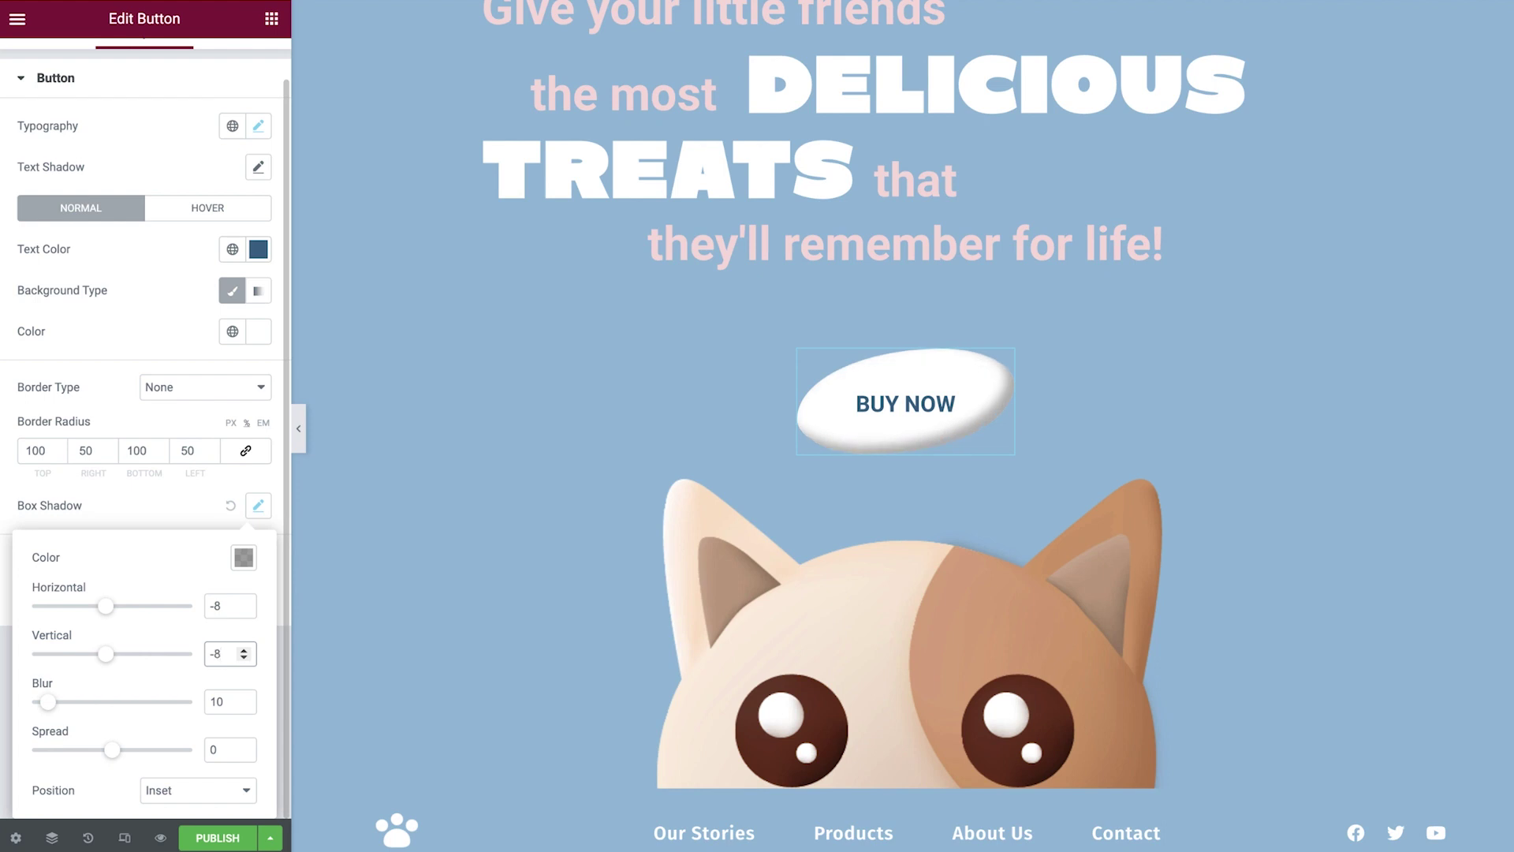
pyautogui.click(226, 702)
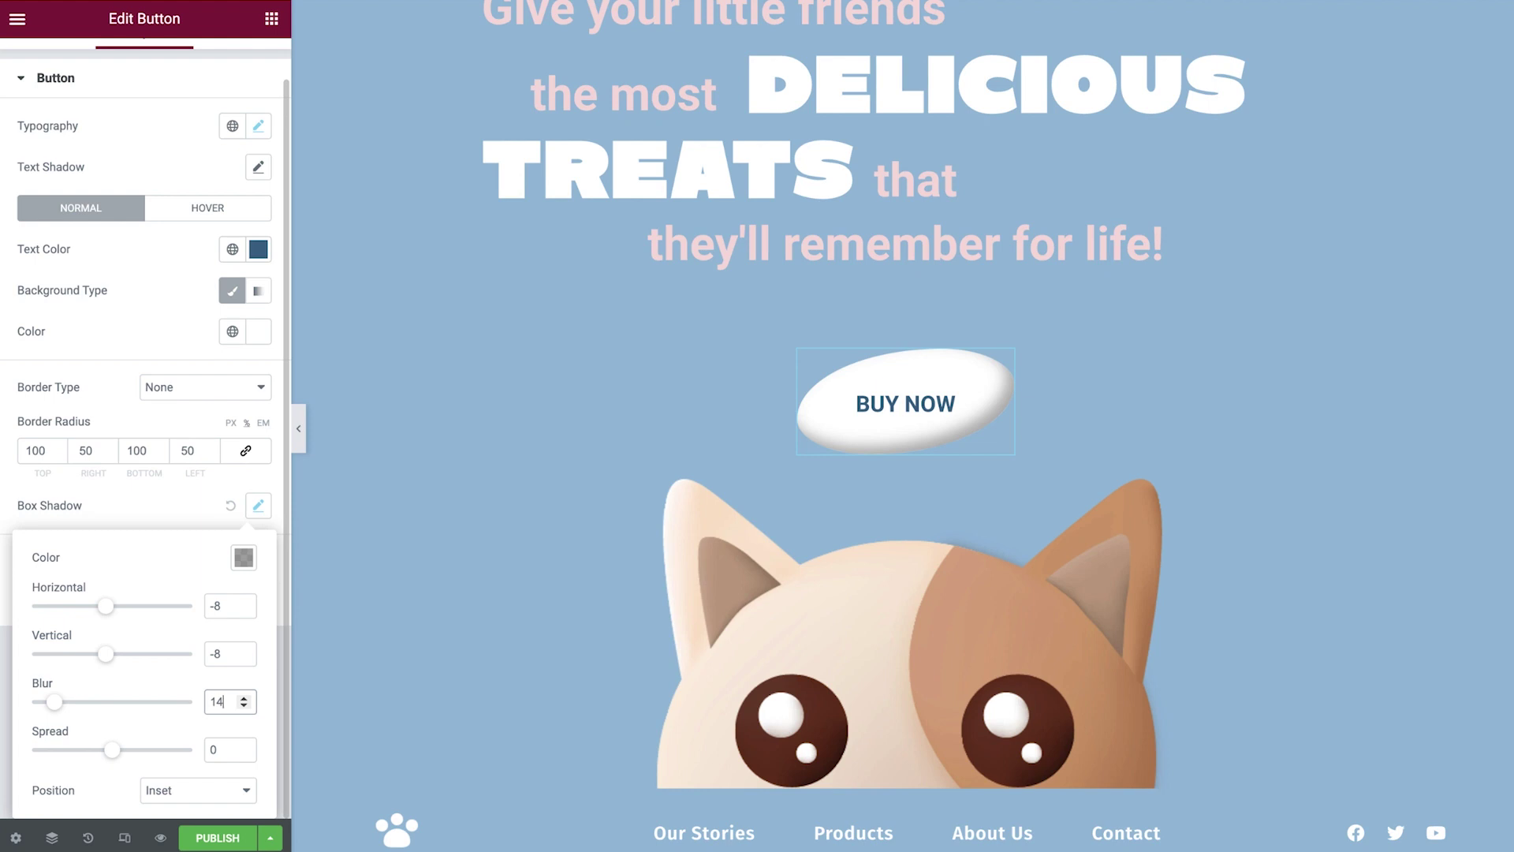
# Set the button's shadow colour to #AED3ED and close the shadow popover.
pyautogui.click(244, 558)
pyautogui.tripleClick(243, 507)
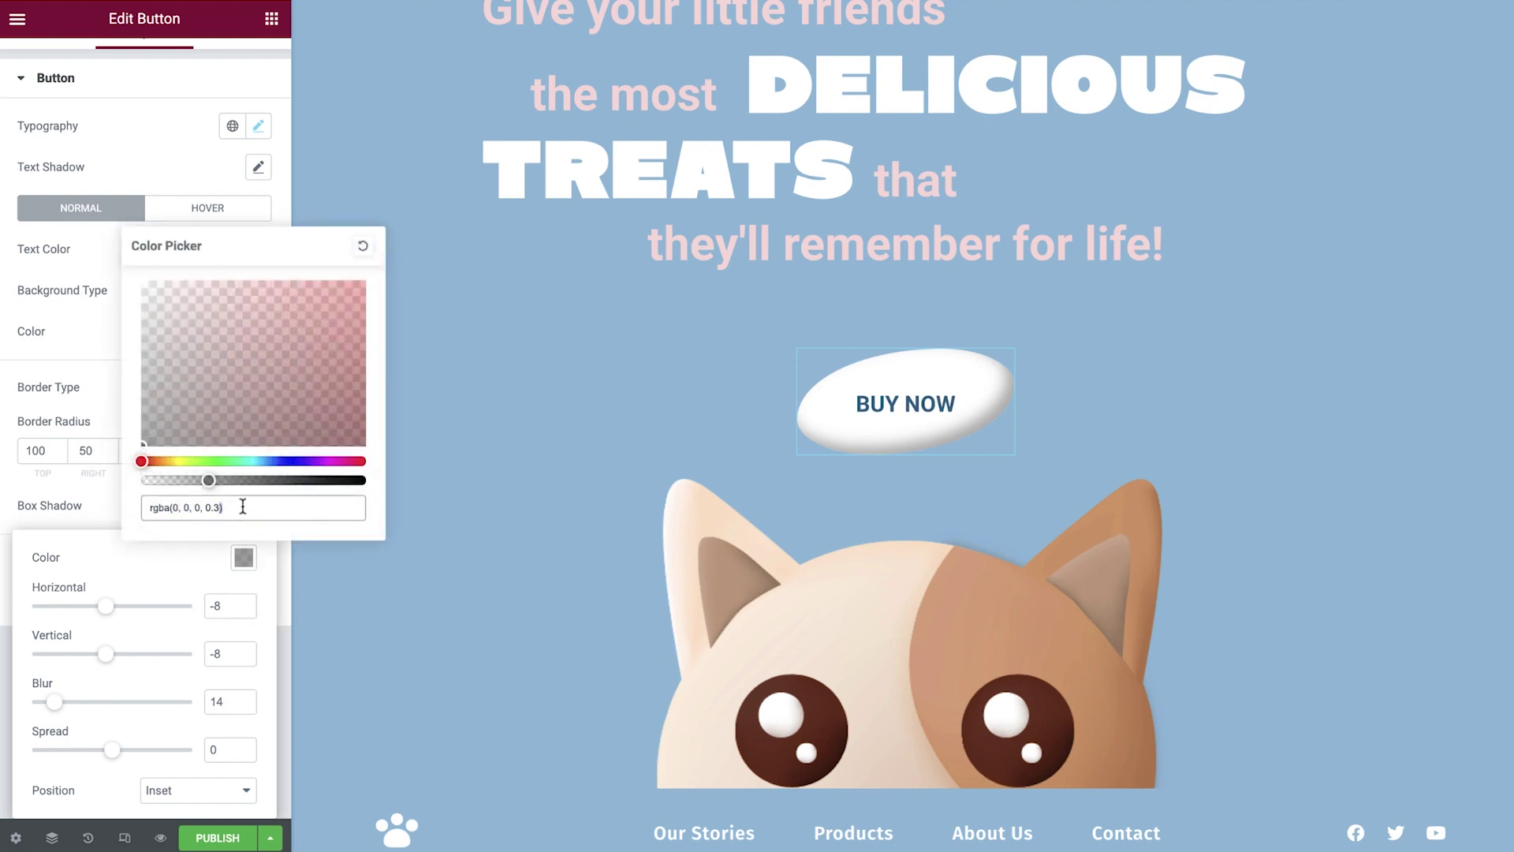
pyautogui.write('#AED3ED')
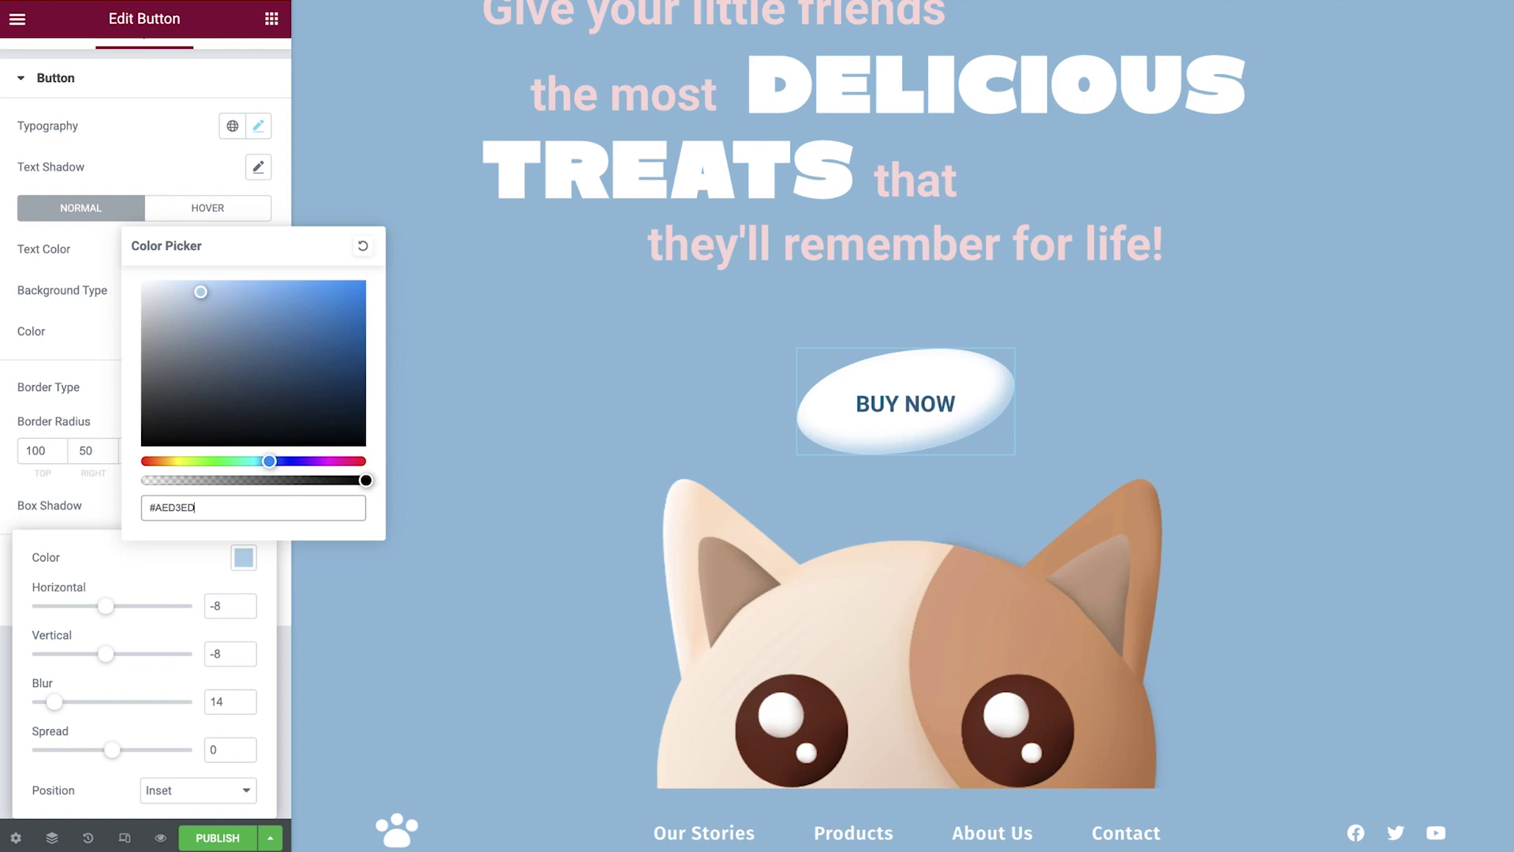
pyautogui.click(177, 560)
pyautogui.click(195, 515)
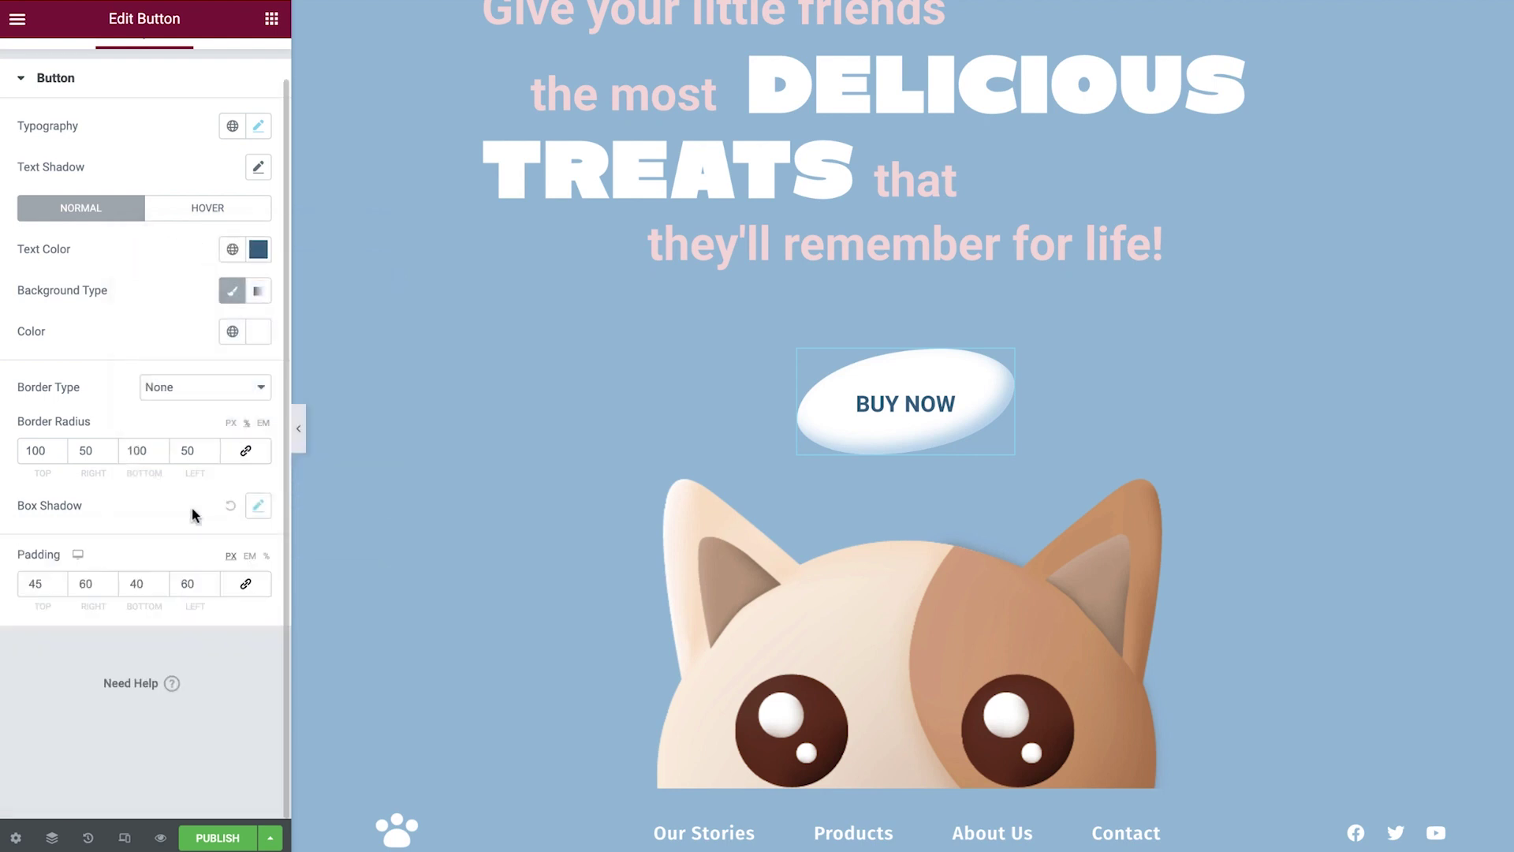
# Collapse the editor panel and scroll the full-width preview past the BUY NOW button and four clay pack cards.
pyautogui.click(296, 443)
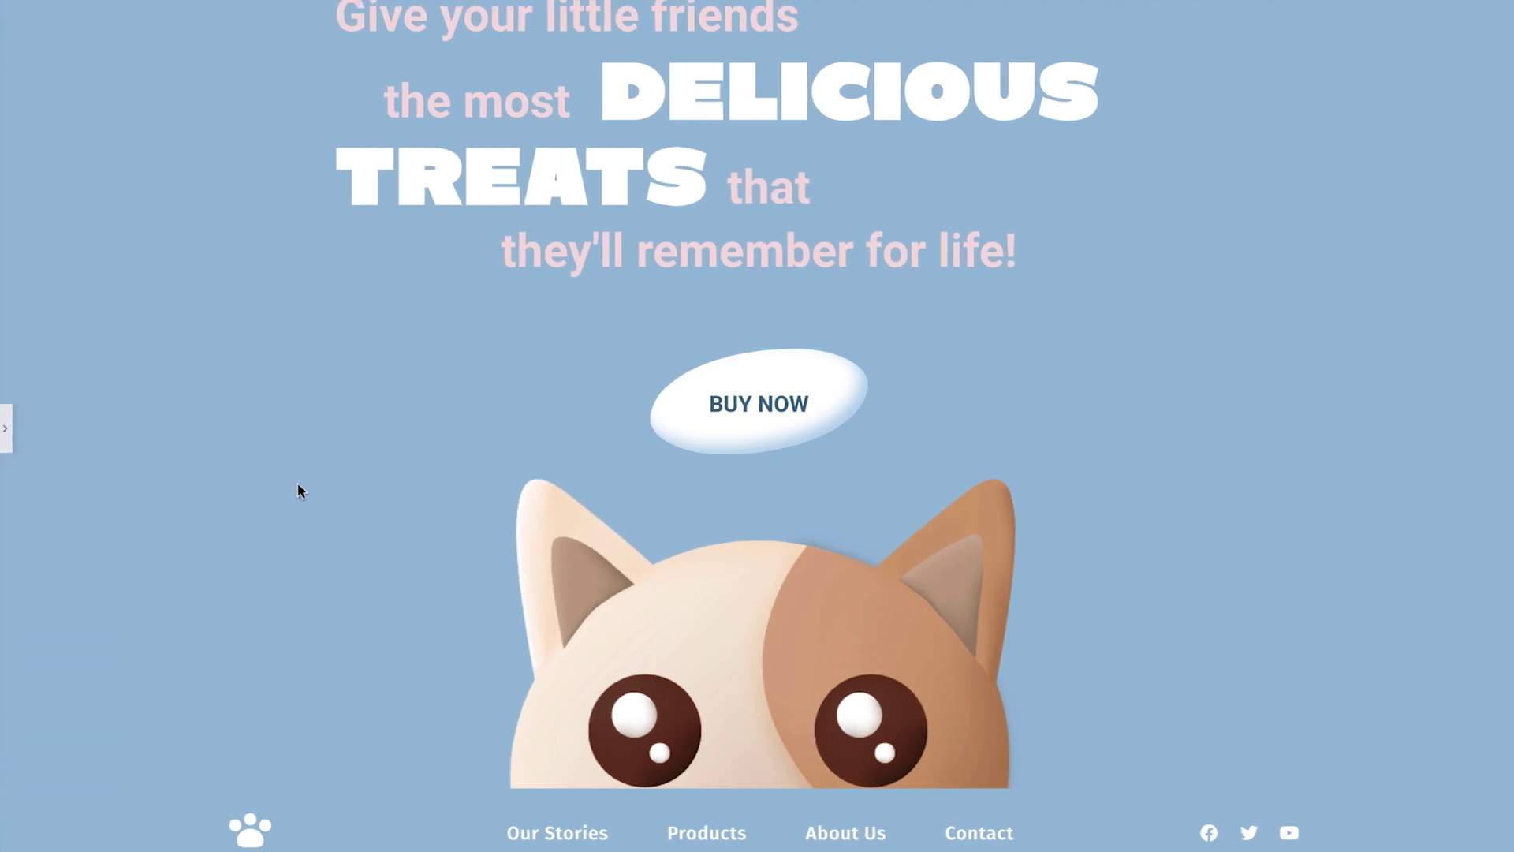
pyautogui.scroll(-10, 757, 426)
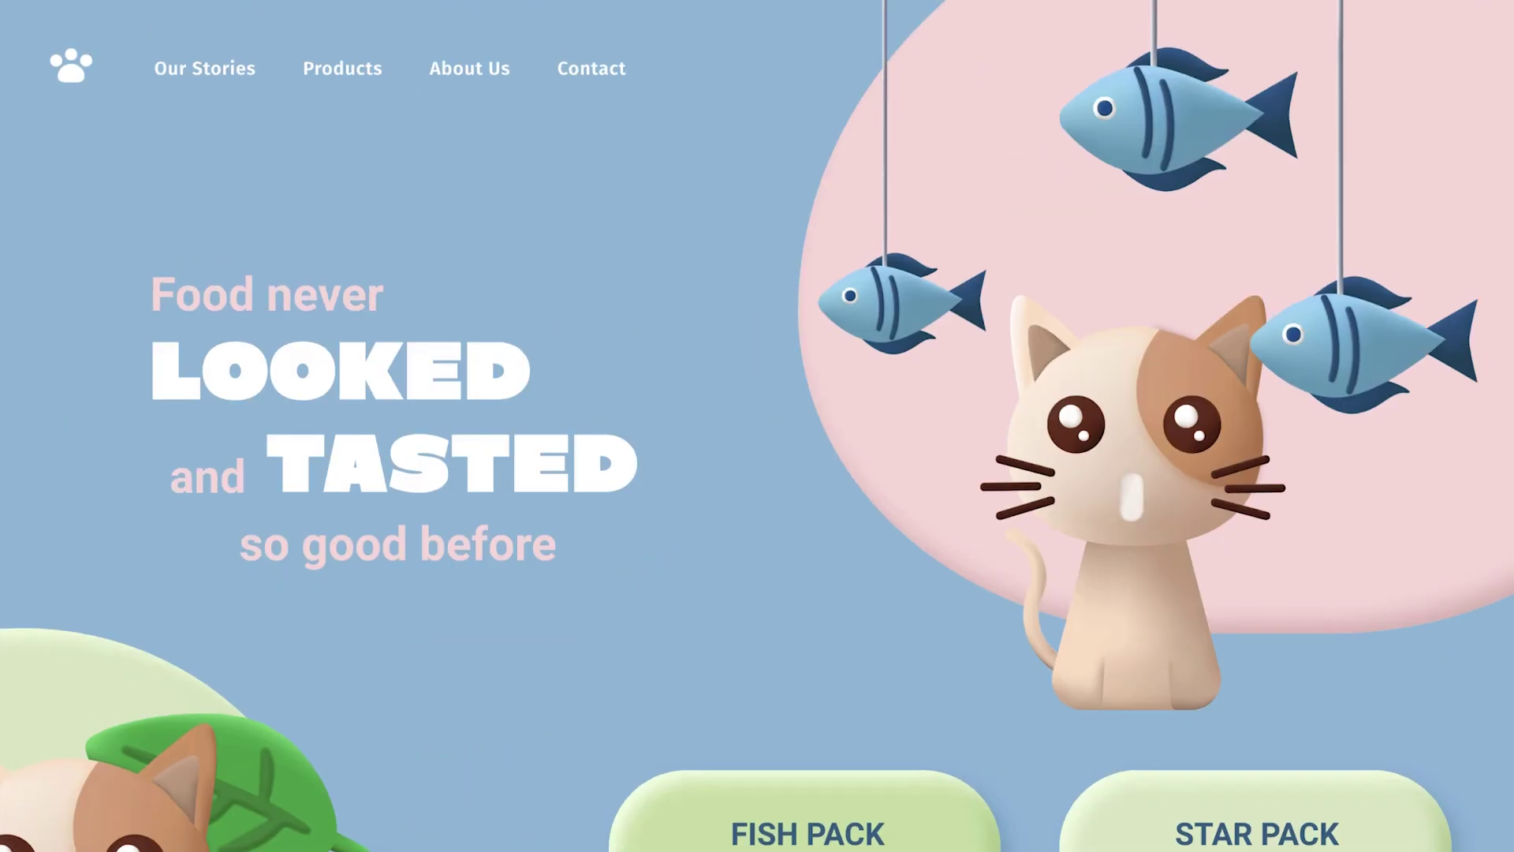
pyautogui.scroll(-4, 757, 426)
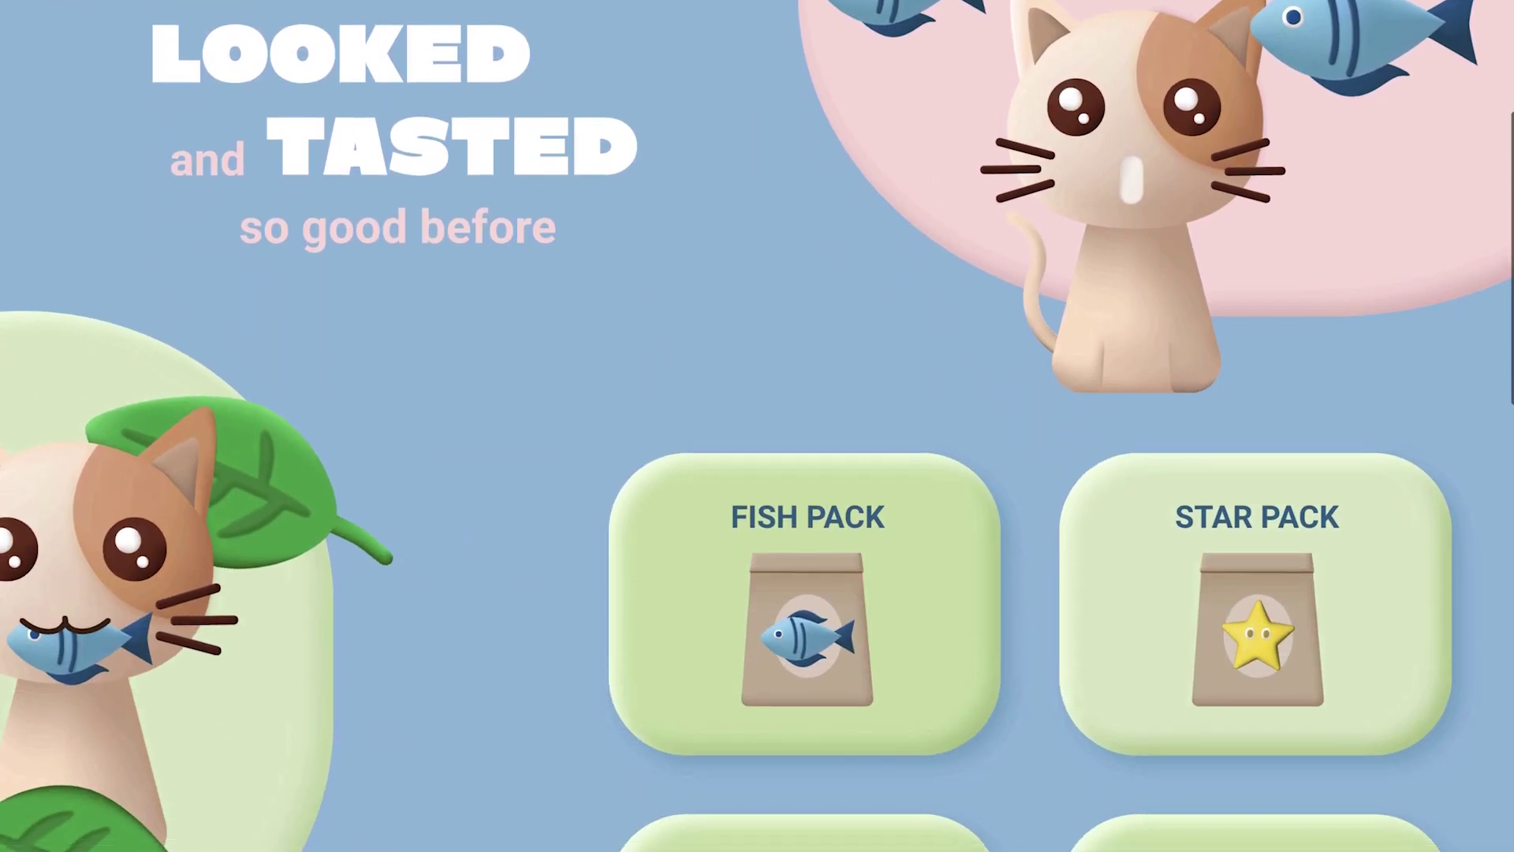
pyautogui.scroll(-5, 758, 426)
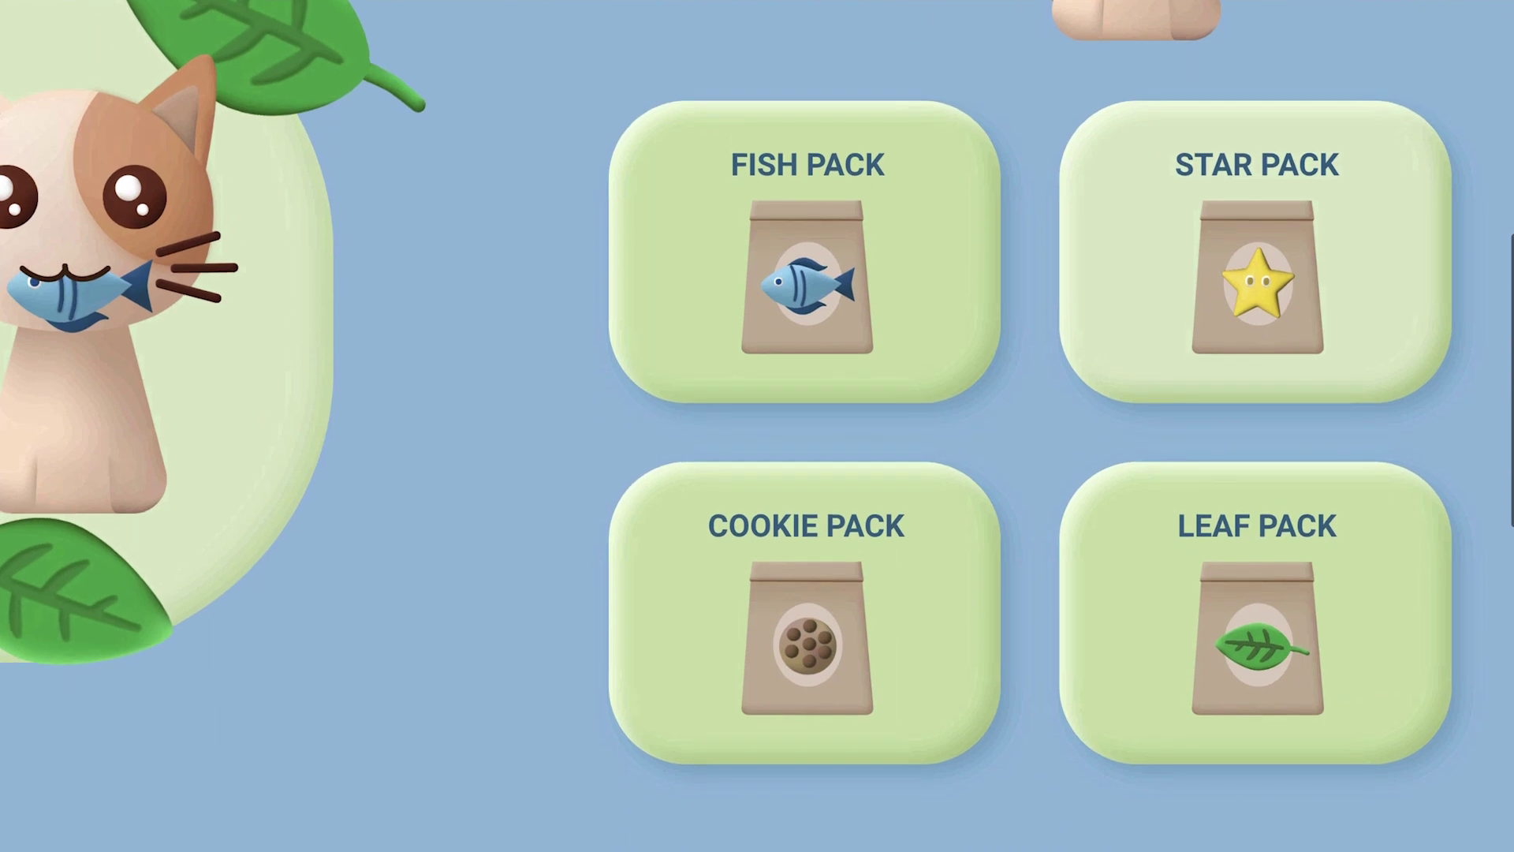
pyautogui.scroll(-5, 757, 426)
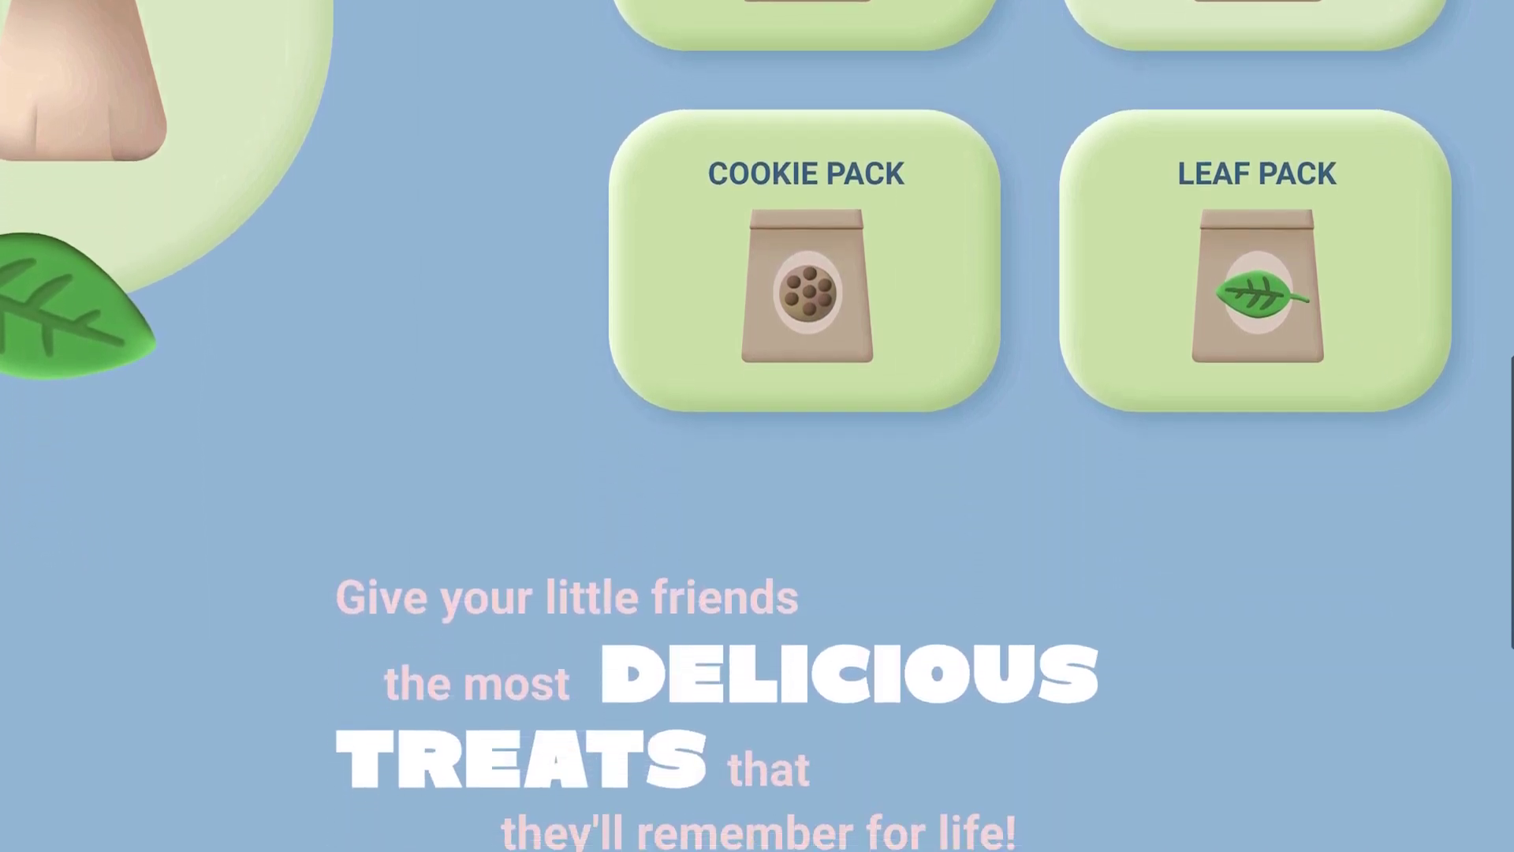